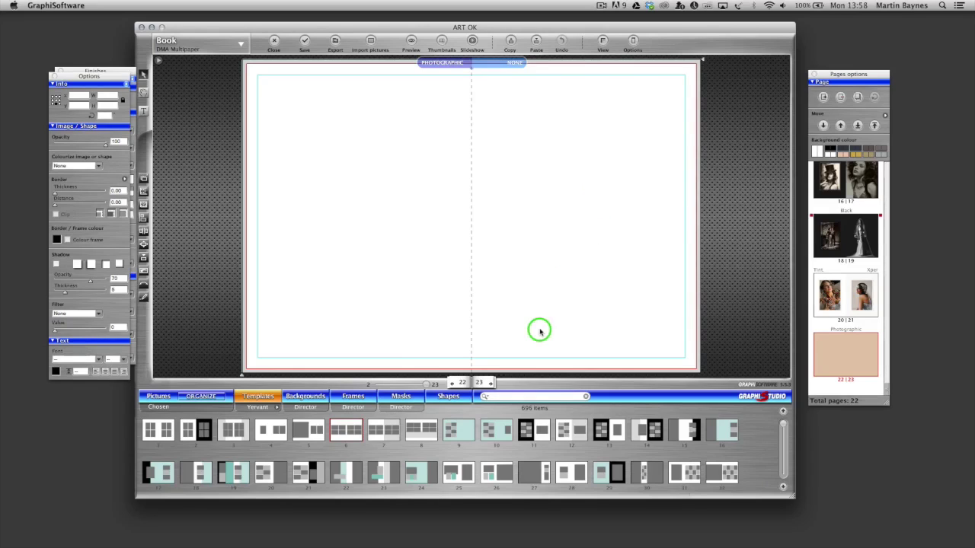
Apply template 6 to spread 22|23 and drop four photos, including the red curtain and chandelier shots, into the left page's frames
mouse_move(318, 421)
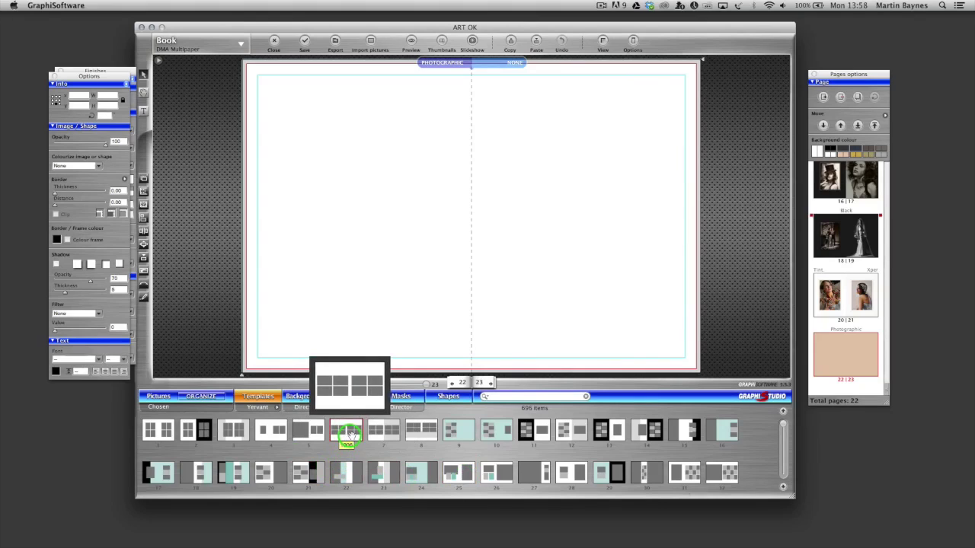
drag(346, 433, 404, 228)
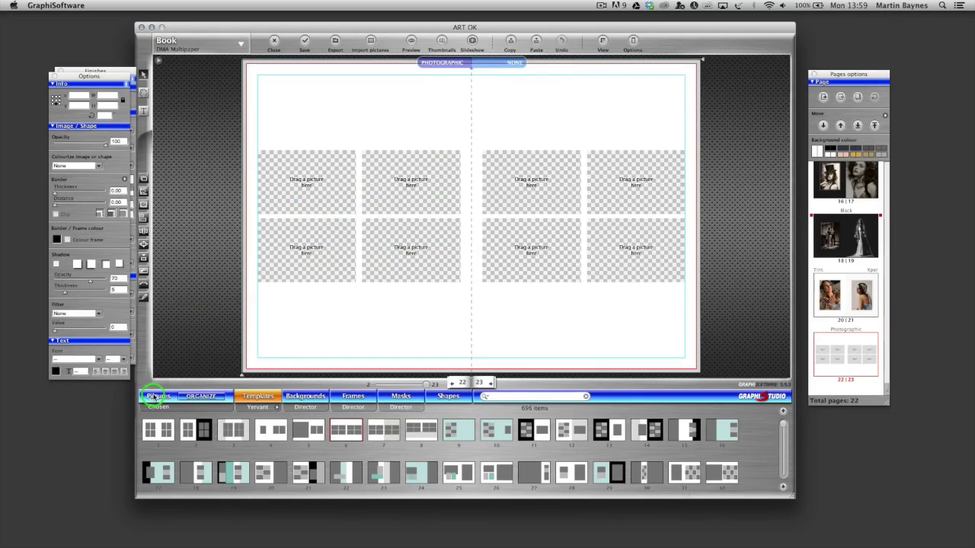
click(154, 397)
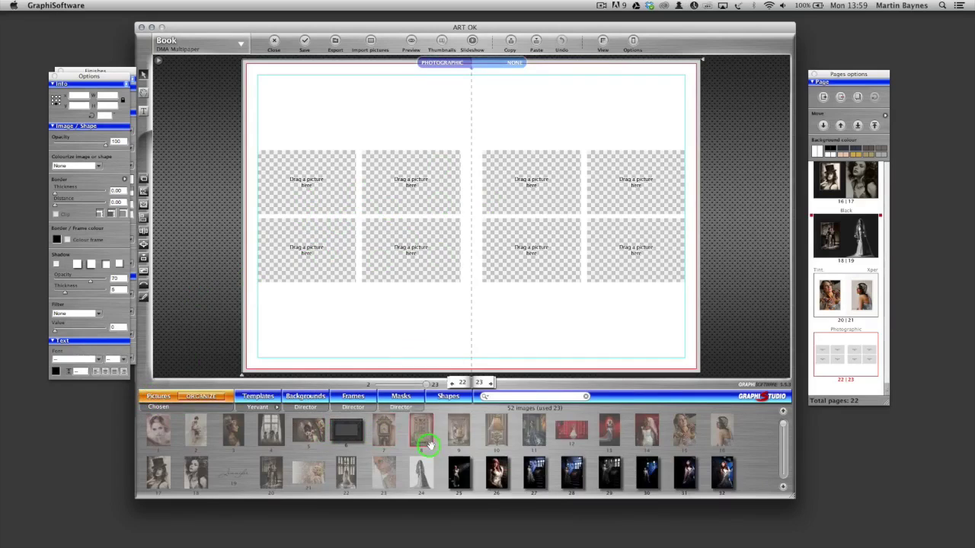
drag(572, 431, 306, 192)
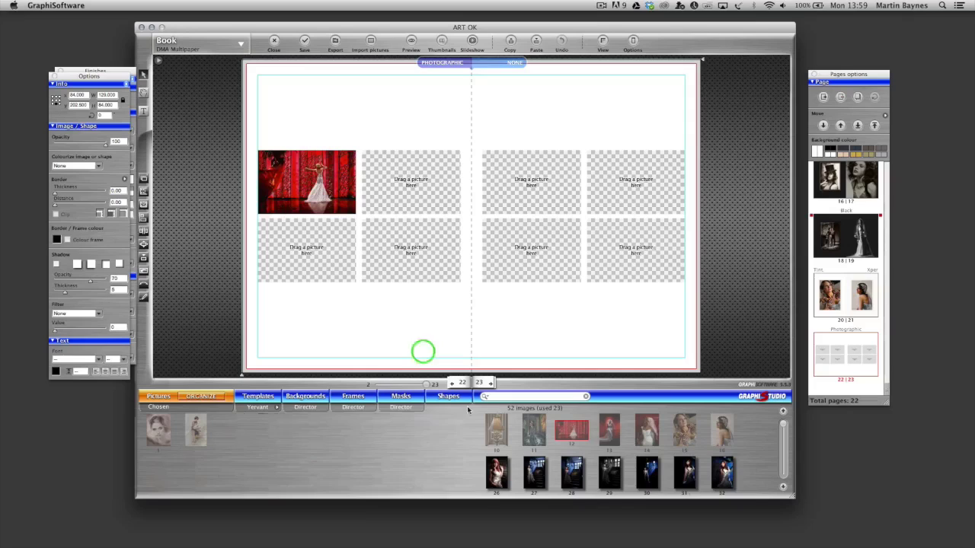
click(782, 486)
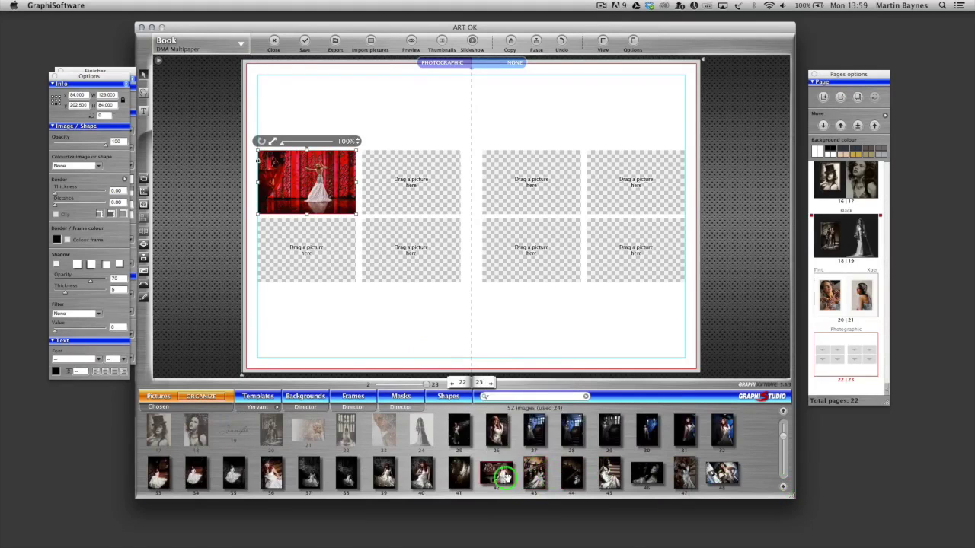
drag(502, 475, 400, 191)
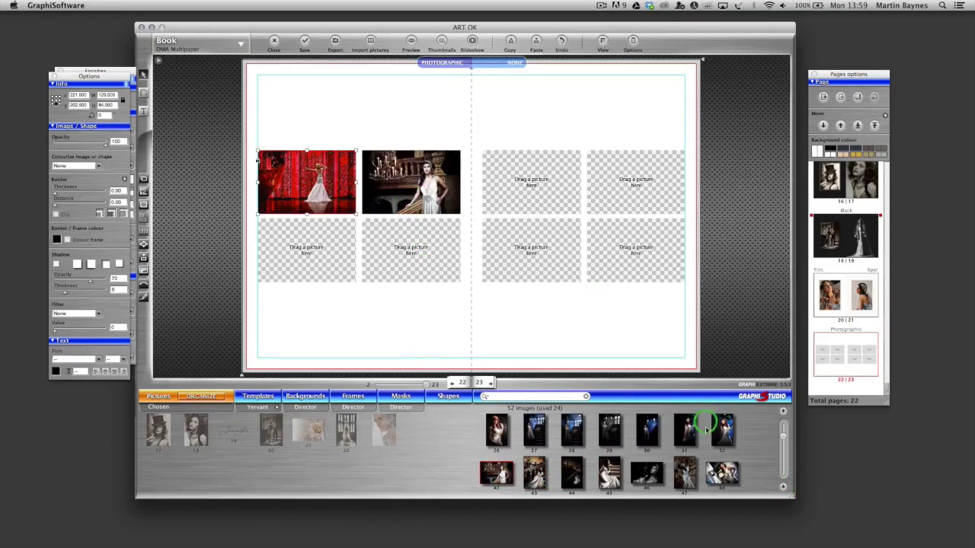
drag(722, 474, 301, 243)
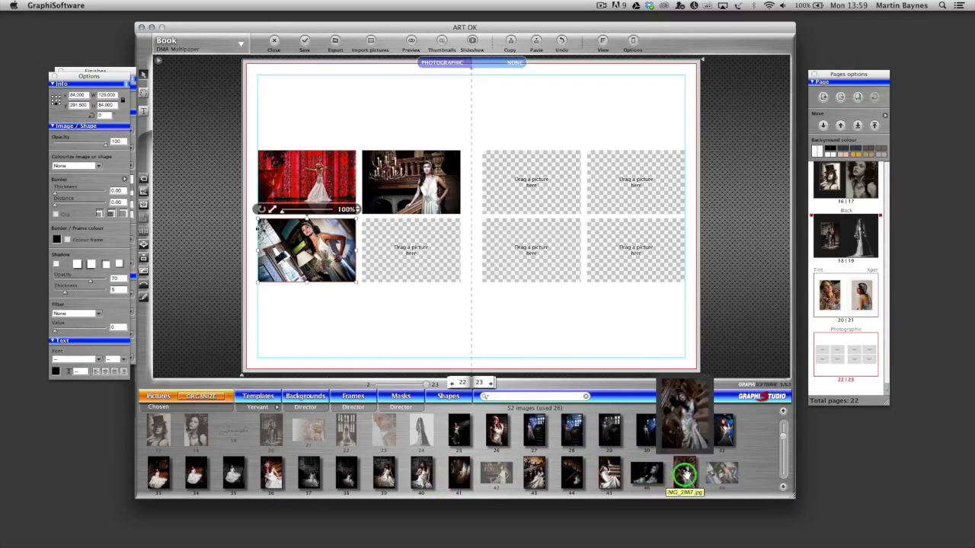
drag(685, 470, 400, 255)
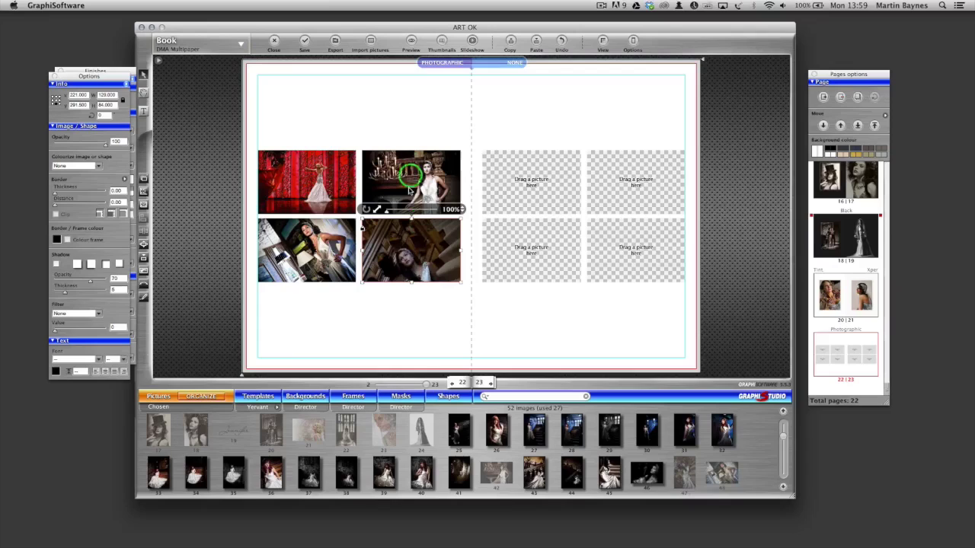
Select the left page's lower-right photo and delete it along with its frame
click(360, 232)
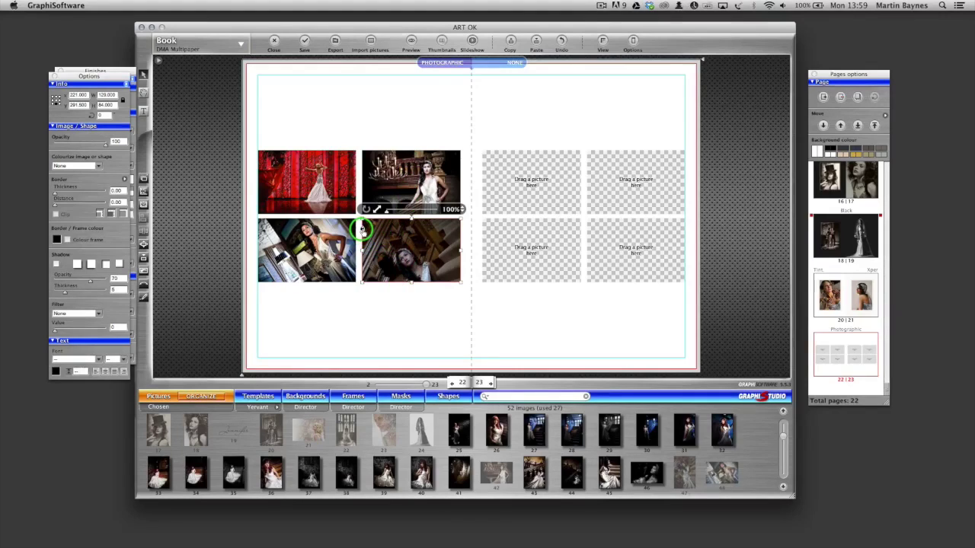
click(381, 236)
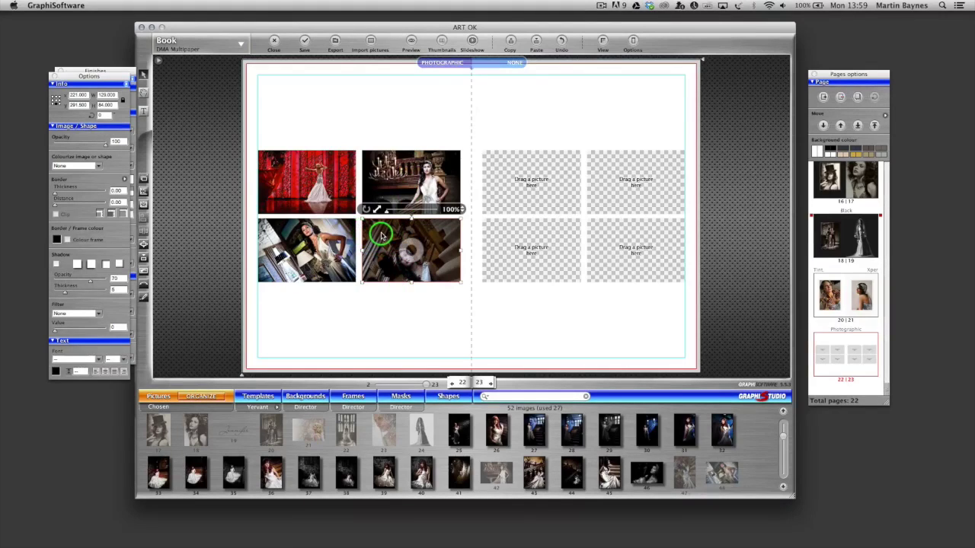
drag(380, 236, 384, 258)
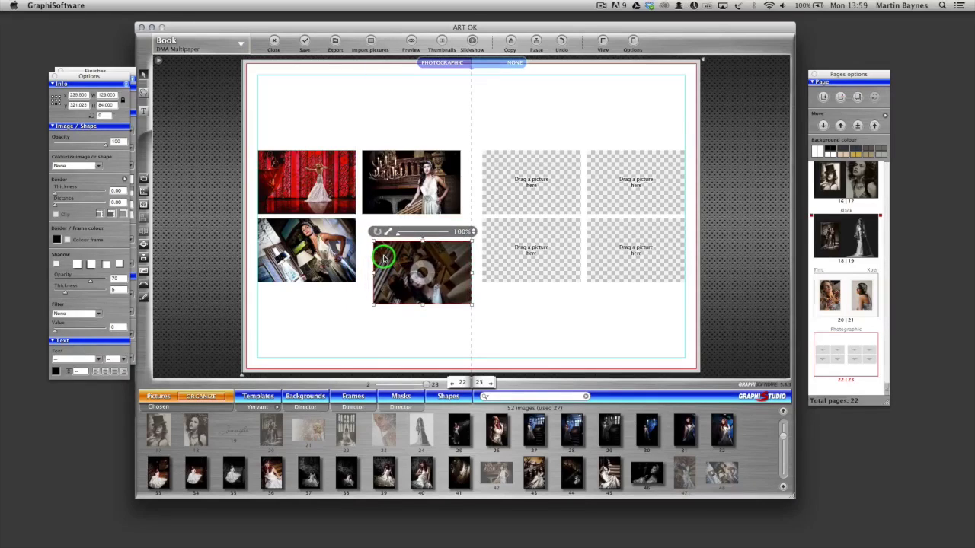
key(Delete)
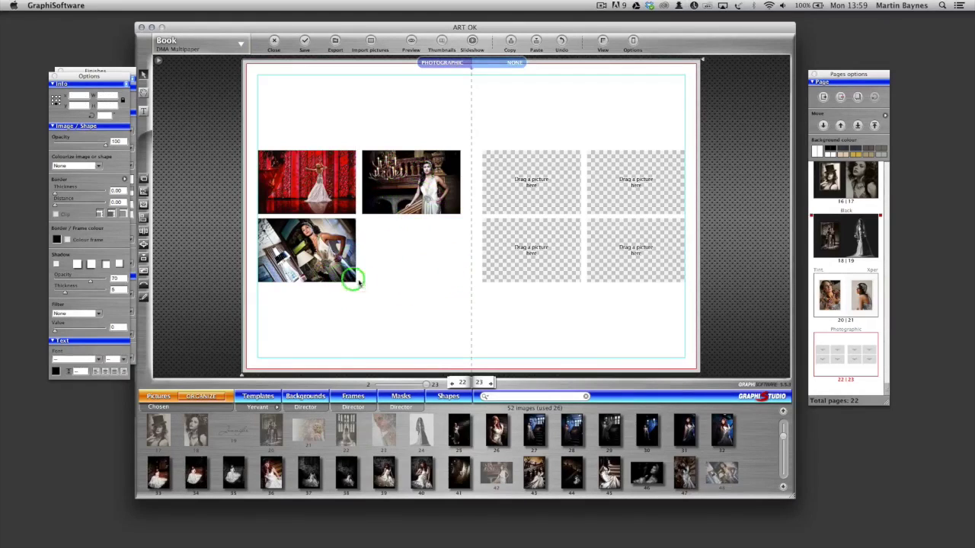
Stretch the chandelier photo's frame down through the empty lower slot and reframe it on the woman
click(385, 187)
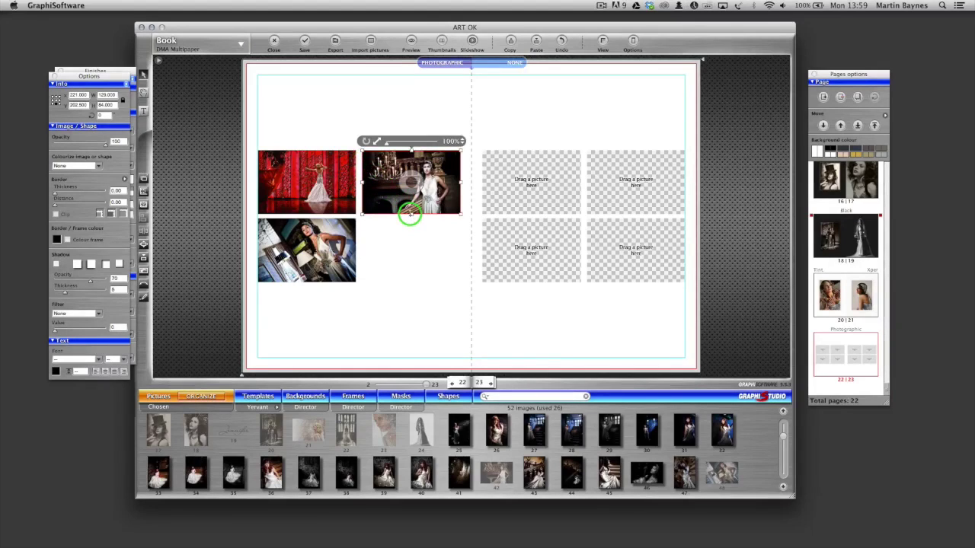
drag(409, 214, 409, 282)
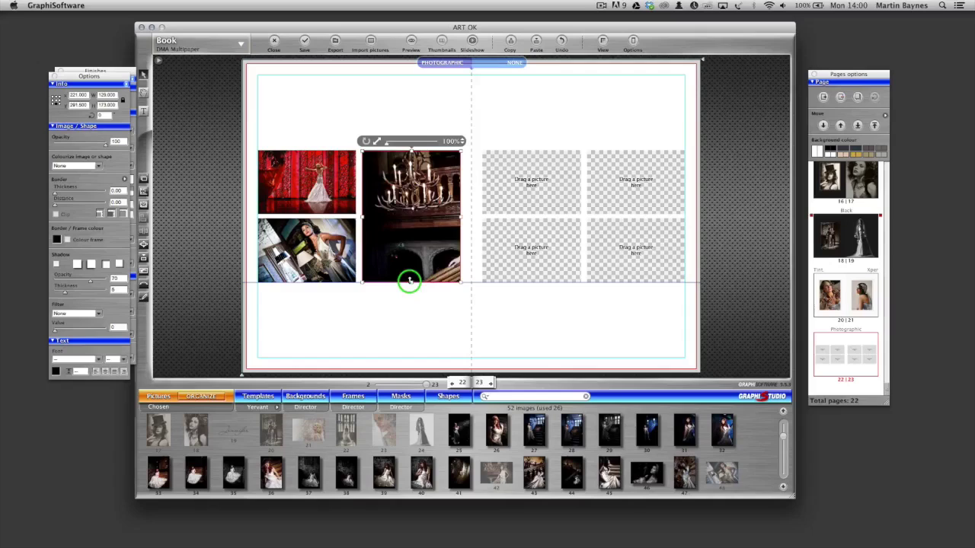
drag(411, 214, 323, 210)
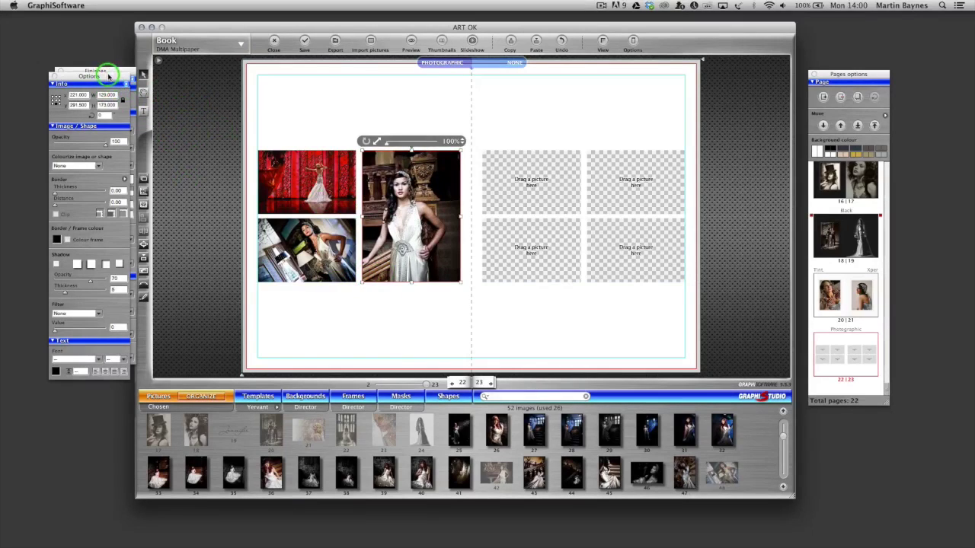
Move the Options palette beside the canvas to reveal Finishes, then nudge and inspect the left-page photos
drag(109, 76, 212, 67)
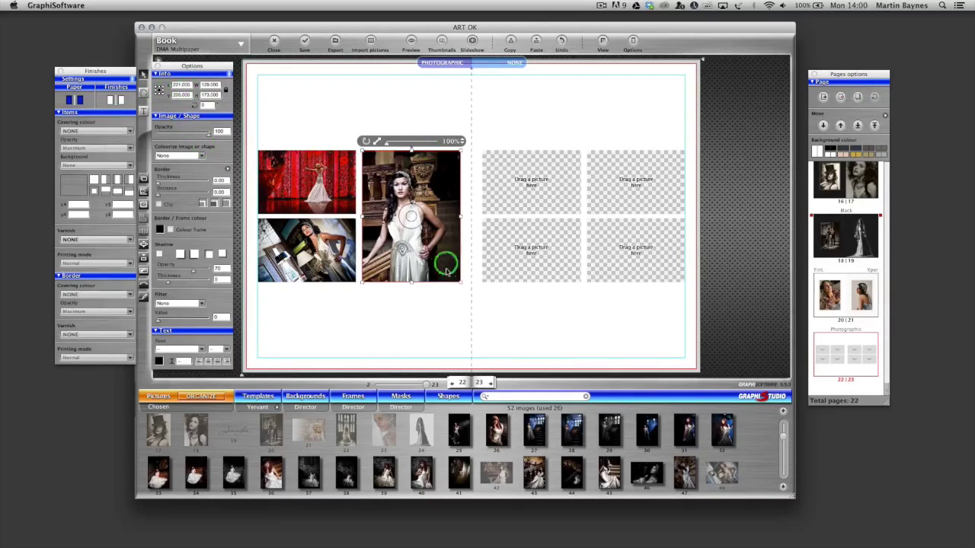
drag(411, 216, 380, 204)
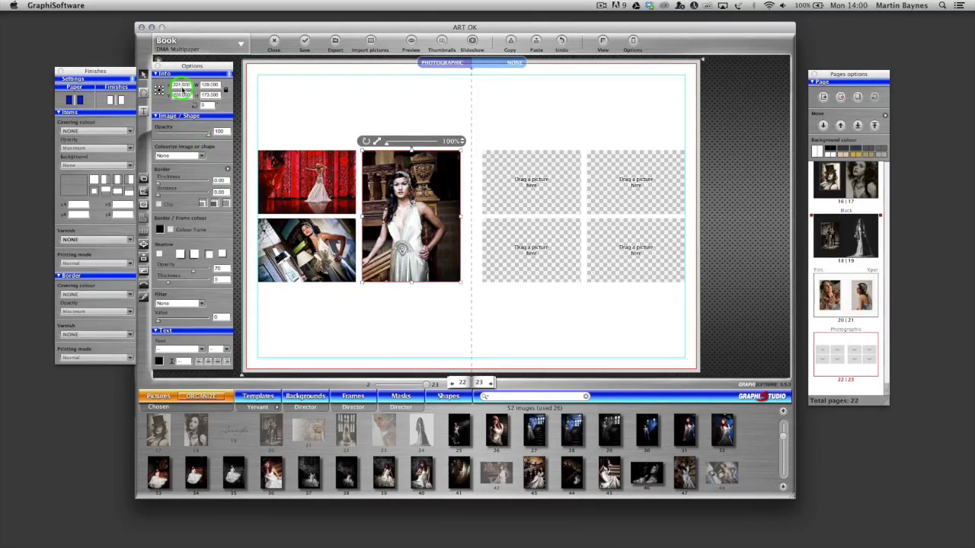
click(335, 262)
drag(349, 266, 375, 264)
click(219, 129)
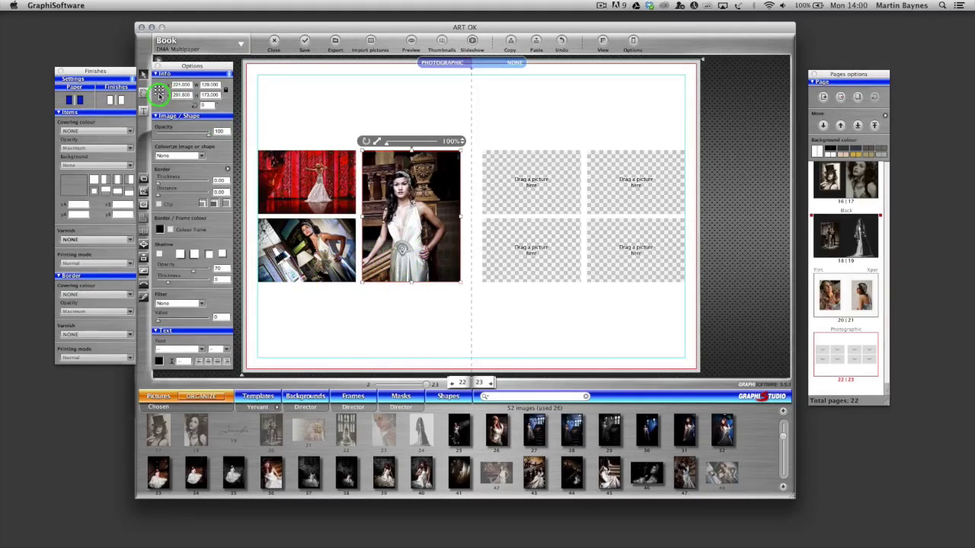
drag(159, 93, 245, 128)
click(318, 241)
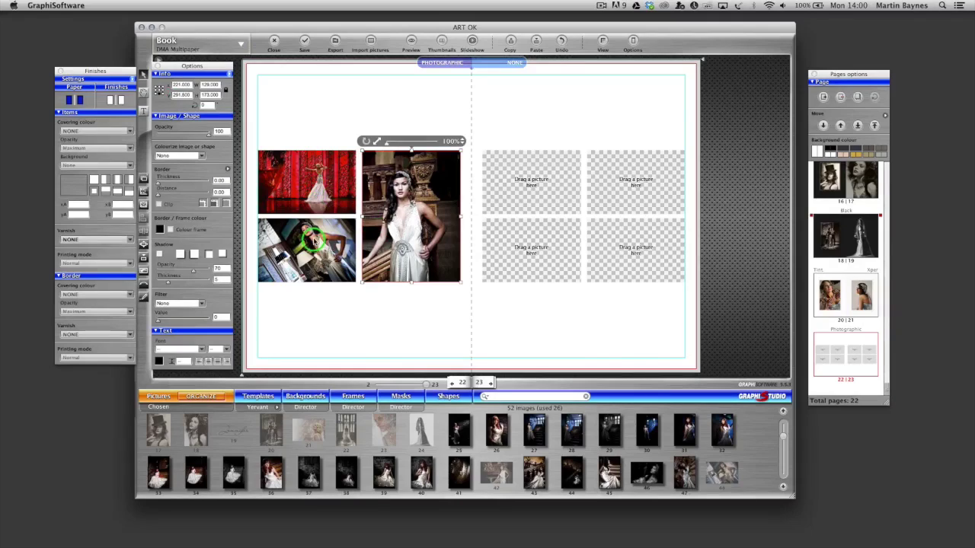
click(383, 244)
click(308, 249)
click(227, 121)
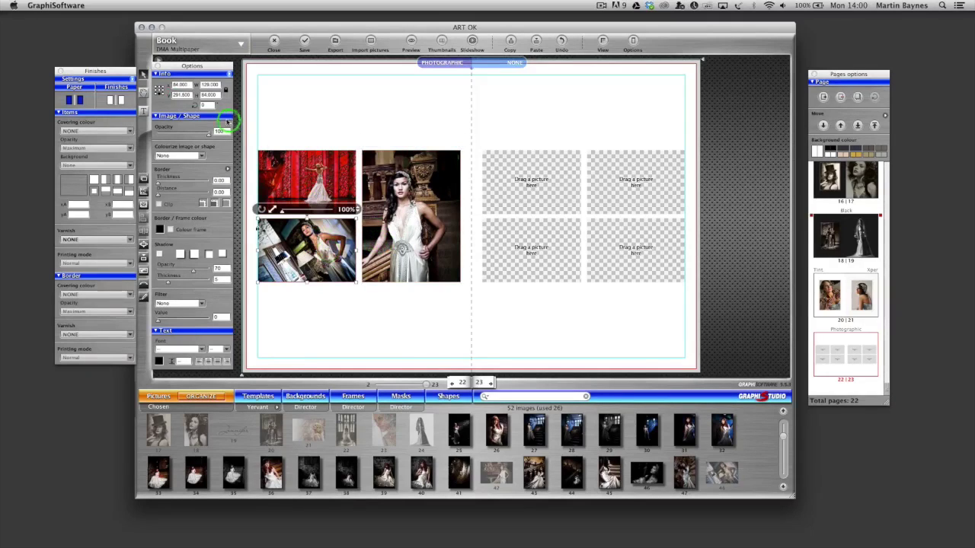
click(411, 216)
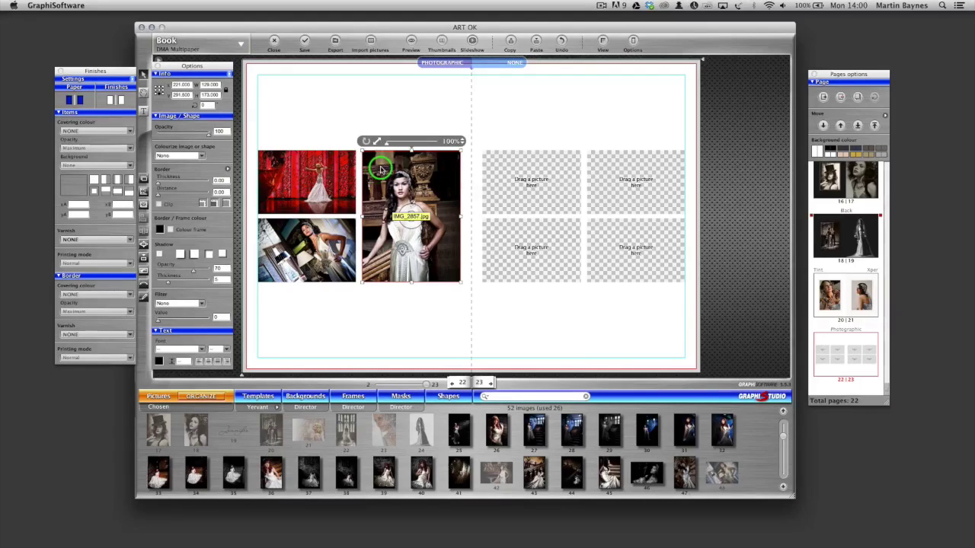
Lock the tall woman photo, deselect it, and move the Options palette back over Finishes
right_click(380, 170)
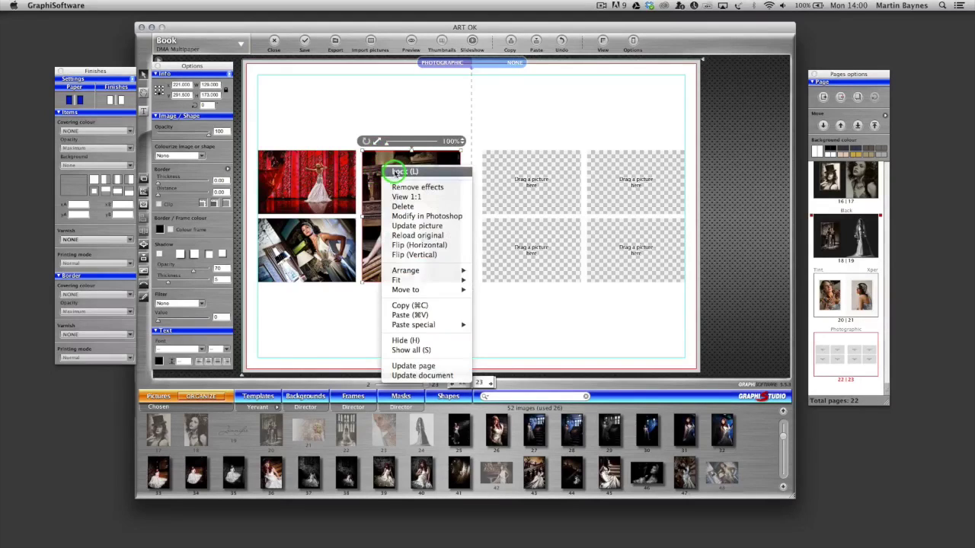
click(395, 172)
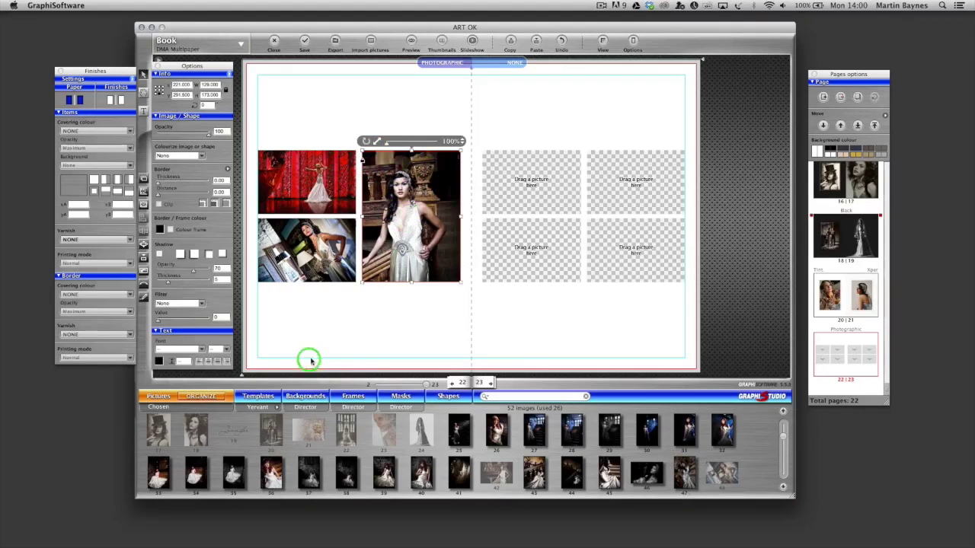
click(360, 314)
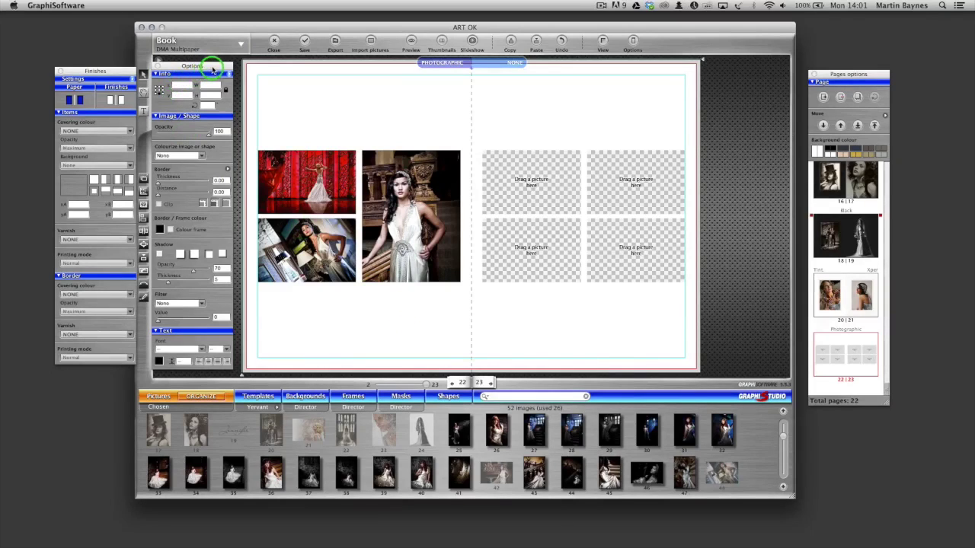
drag(213, 70, 120, 67)
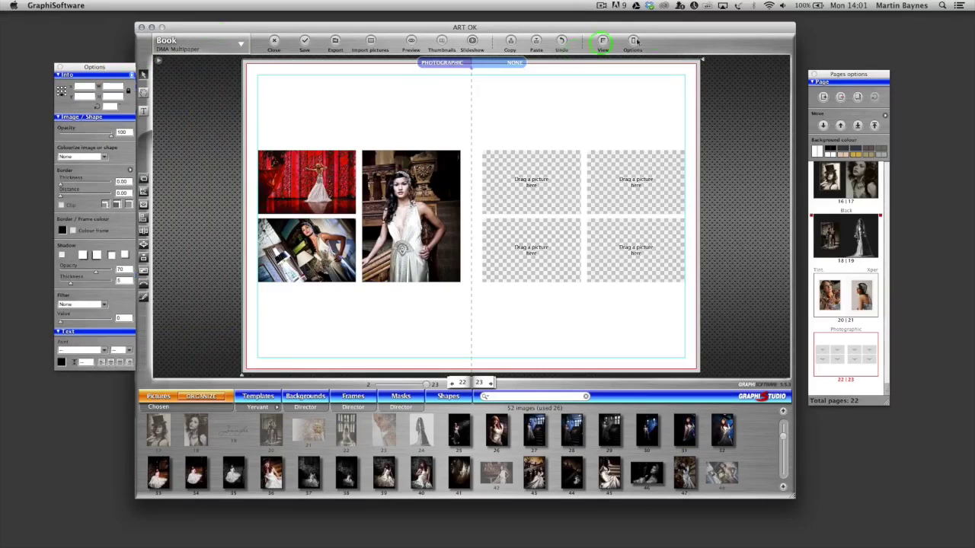
click(825, 97)
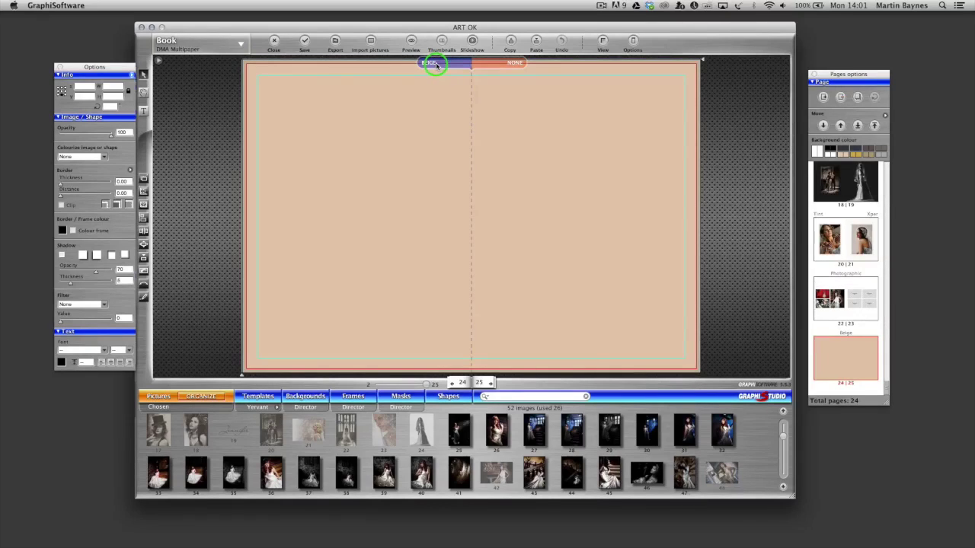
click(430, 64)
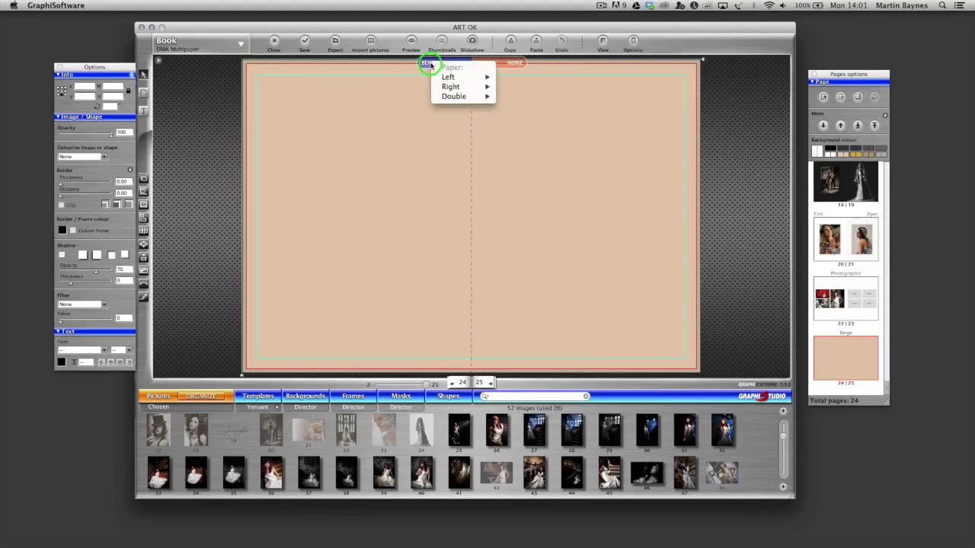
mouse_move(453, 96)
click(538, 107)
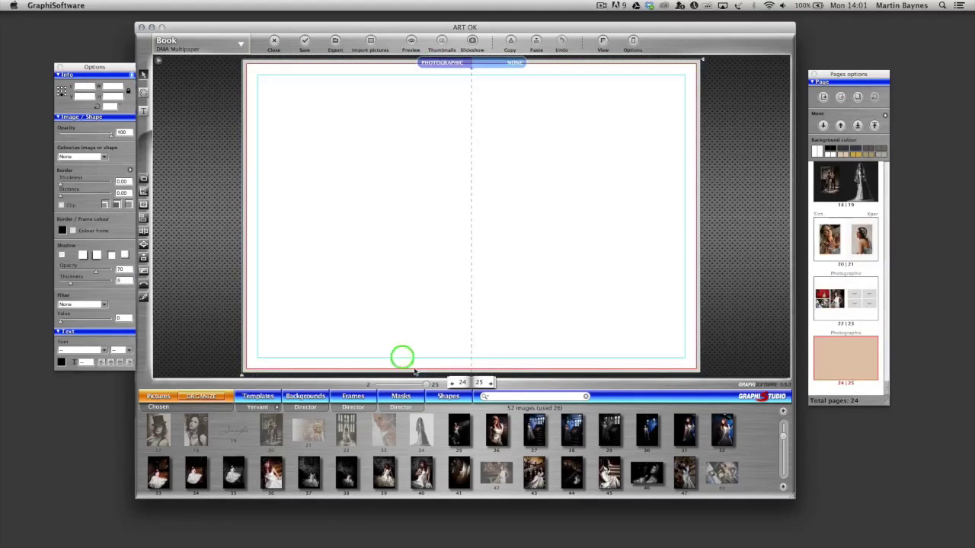
Drop photo 13, the red-backdrop gown shot, onto the left page of spread 24|25
click(783, 412)
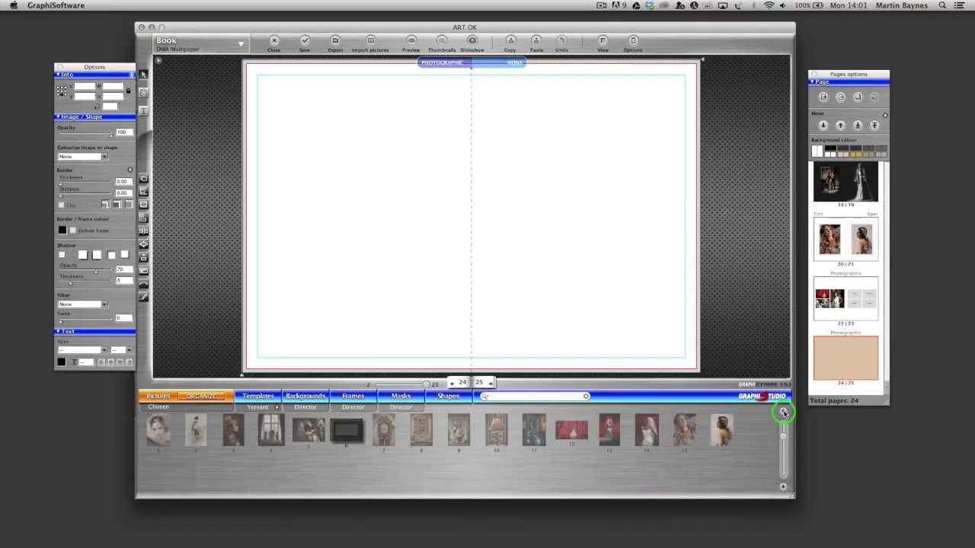
mouse_move(610, 440)
drag(609, 440, 322, 164)
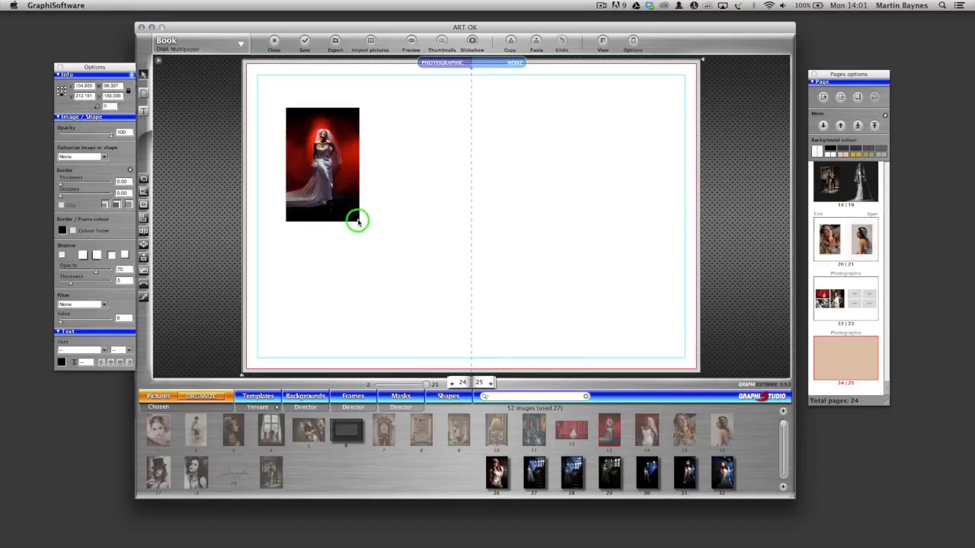
Shrink the gown photo to about half size and move it into the page's top-left corner
click(357, 219)
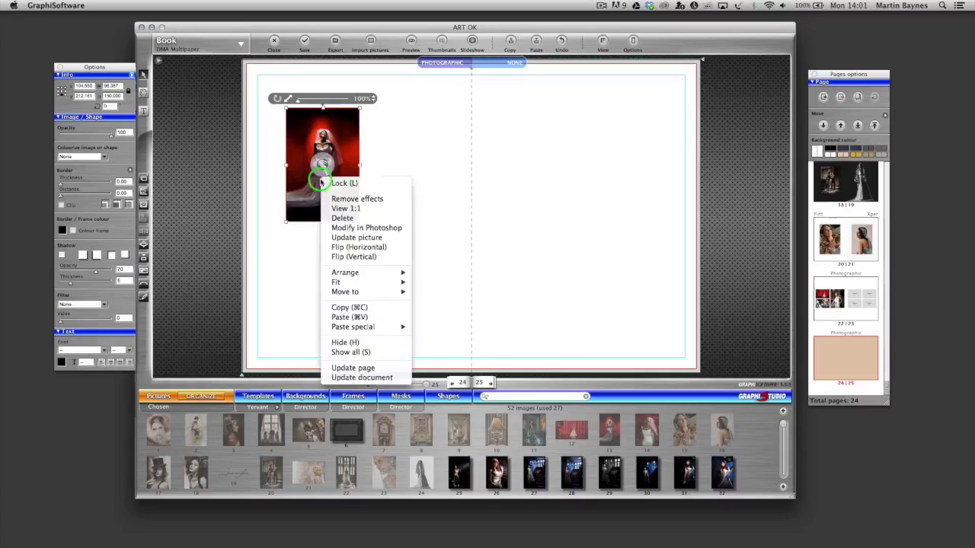
click(389, 160)
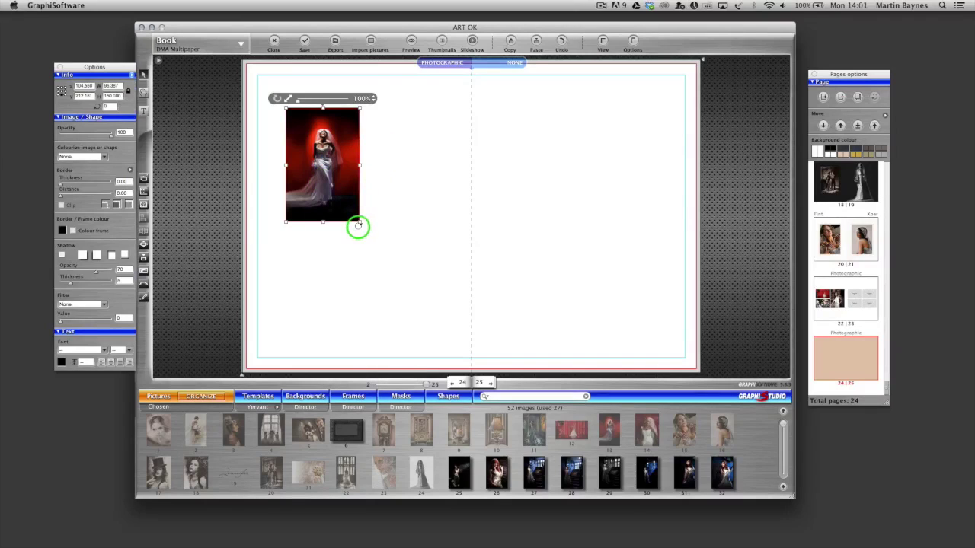
right_click(322, 166)
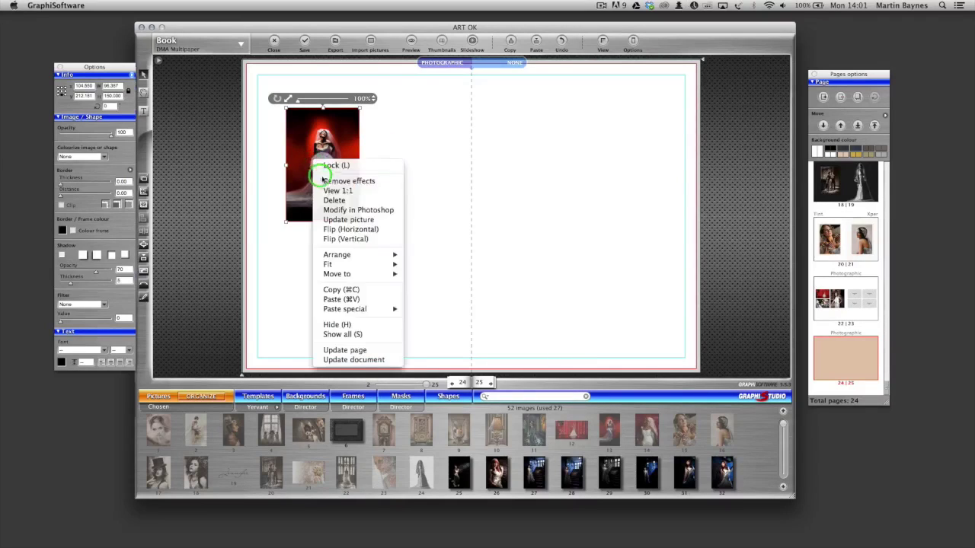
click(407, 159)
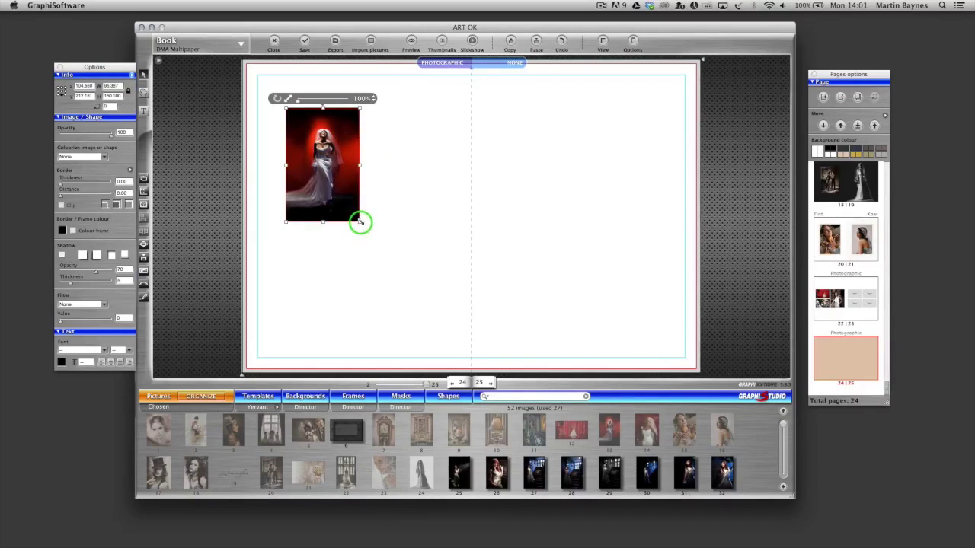
drag(359, 220, 314, 175)
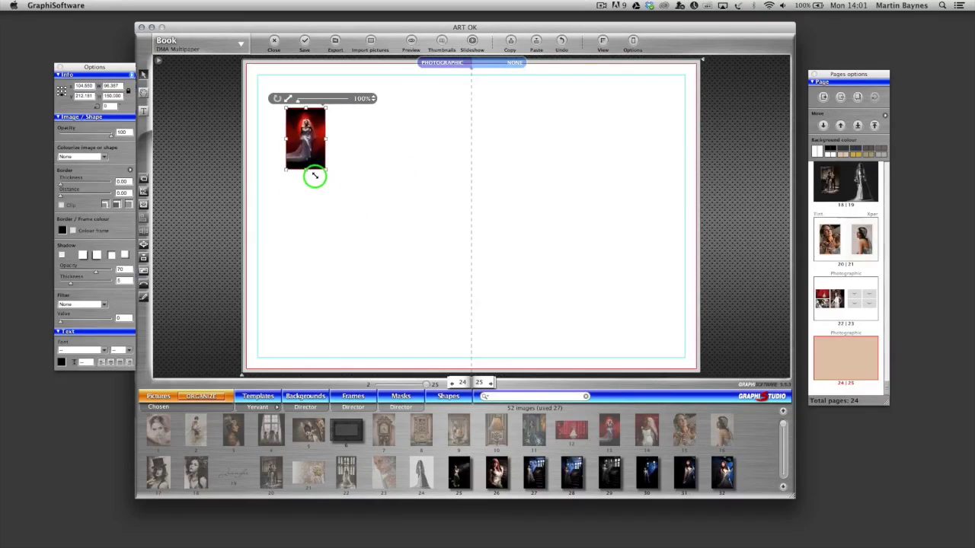
drag(309, 118, 282, 89)
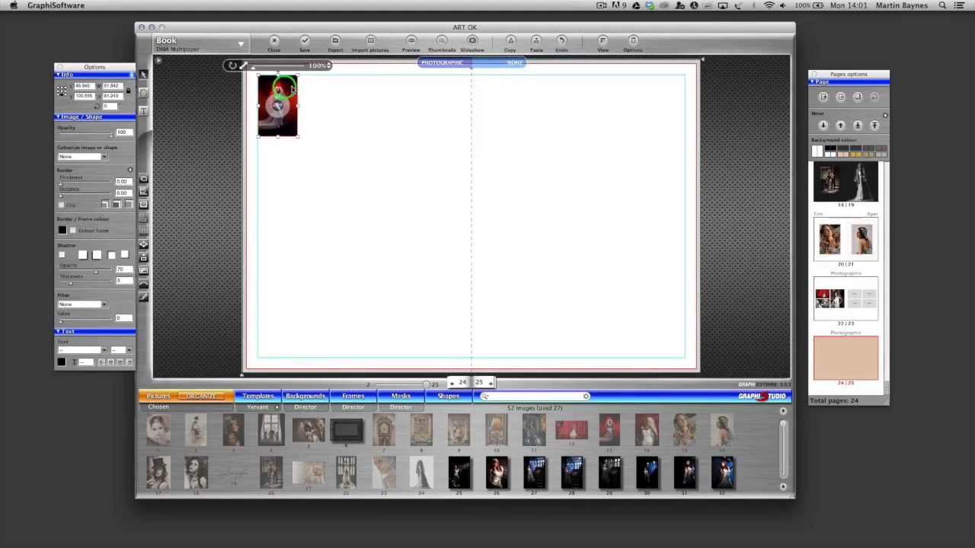
Paste copies of the gown photo and arrange four across the top, with a fifth below the first
click(536, 42)
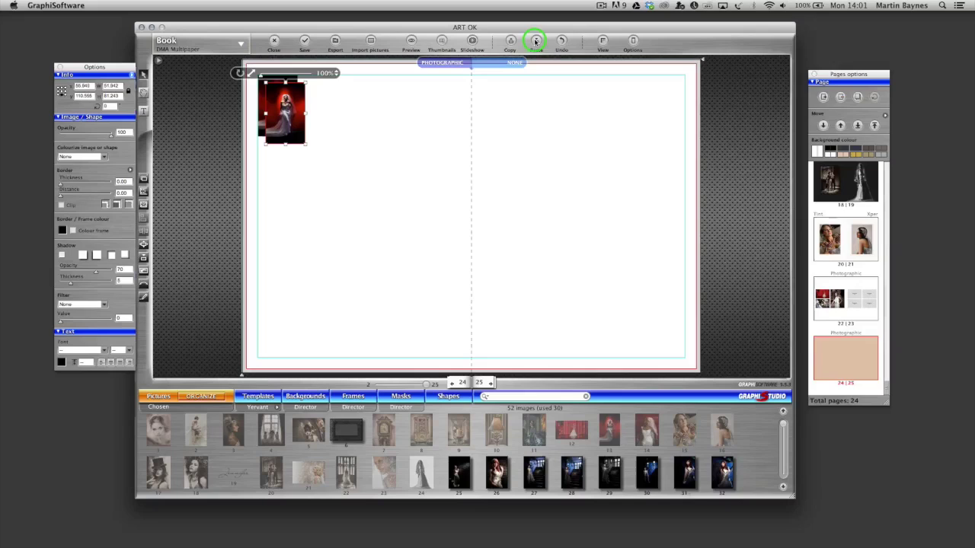
drag(275, 106, 427, 100)
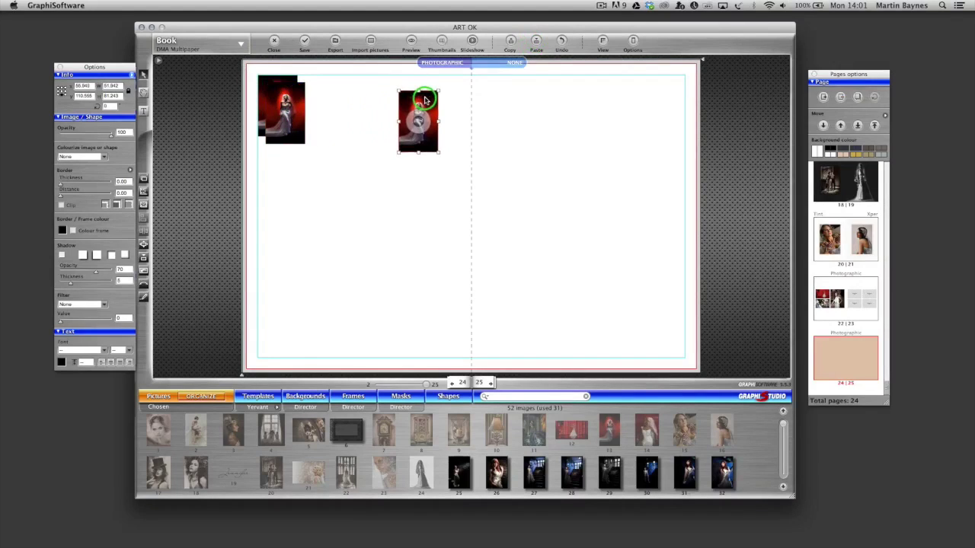
click(285, 108)
drag(285, 108, 355, 106)
click(429, 114)
drag(429, 114, 443, 91)
drag(355, 98, 387, 96)
drag(279, 122, 287, 202)
drag(333, 109, 329, 113)
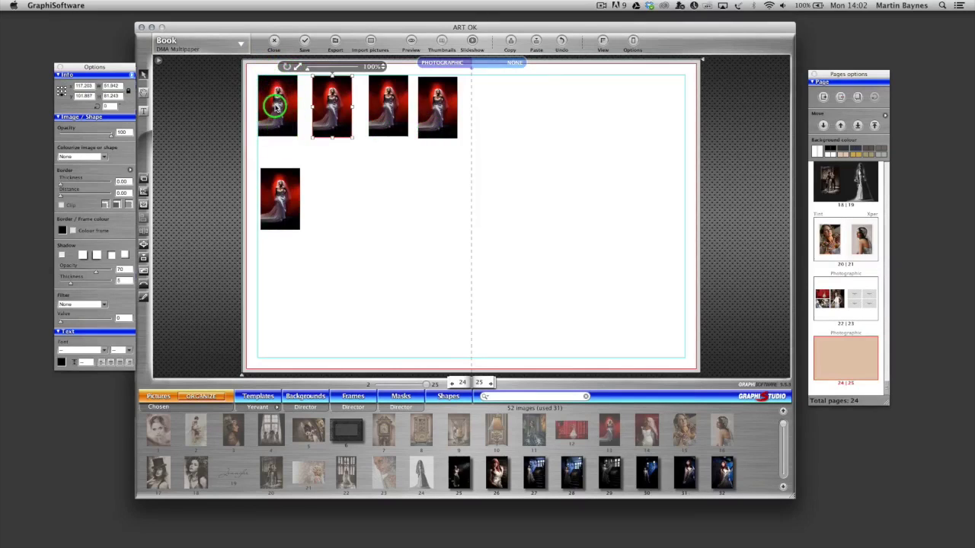
Distribute horizontal space across the four top-row photos, then nudge the third and fourth photos right
click(276, 106)
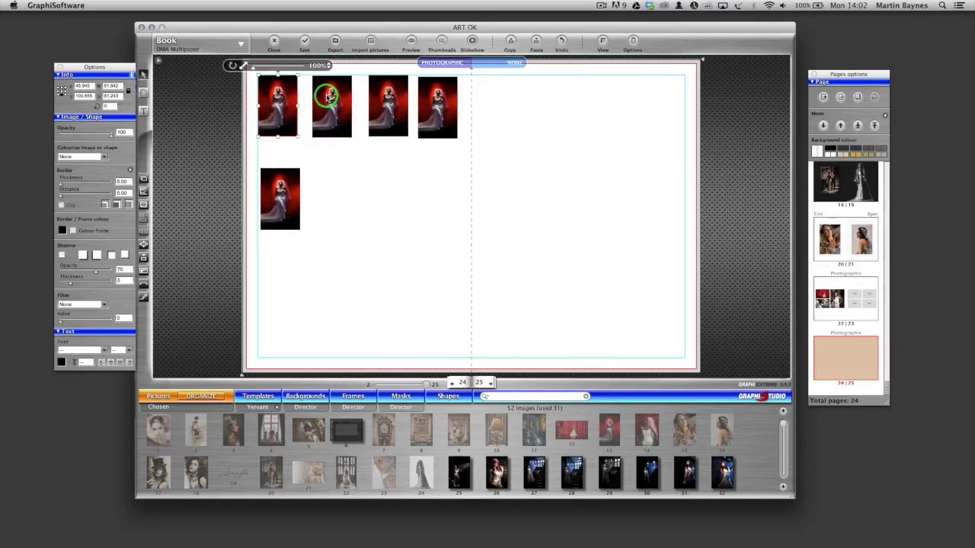
drag(329, 97, 186, 244)
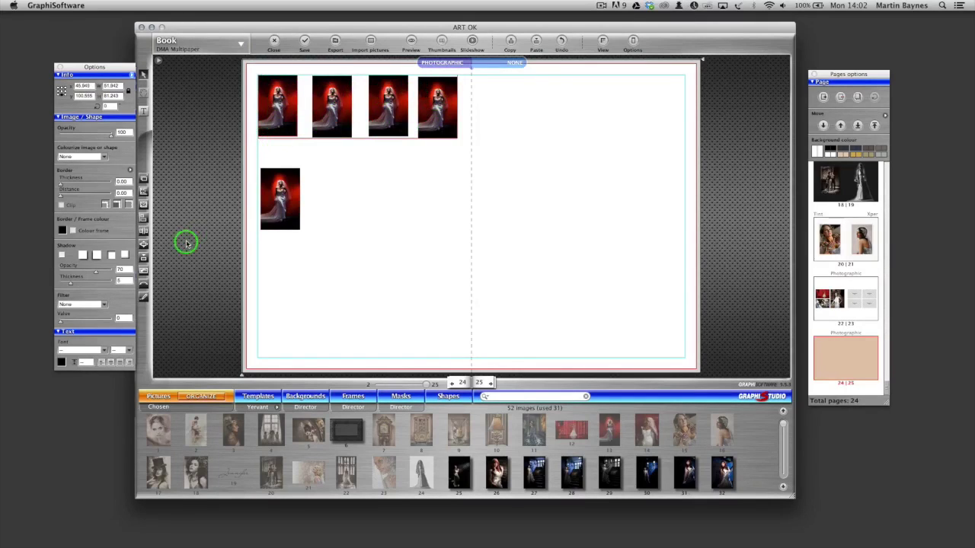
click(141, 222)
click(142, 230)
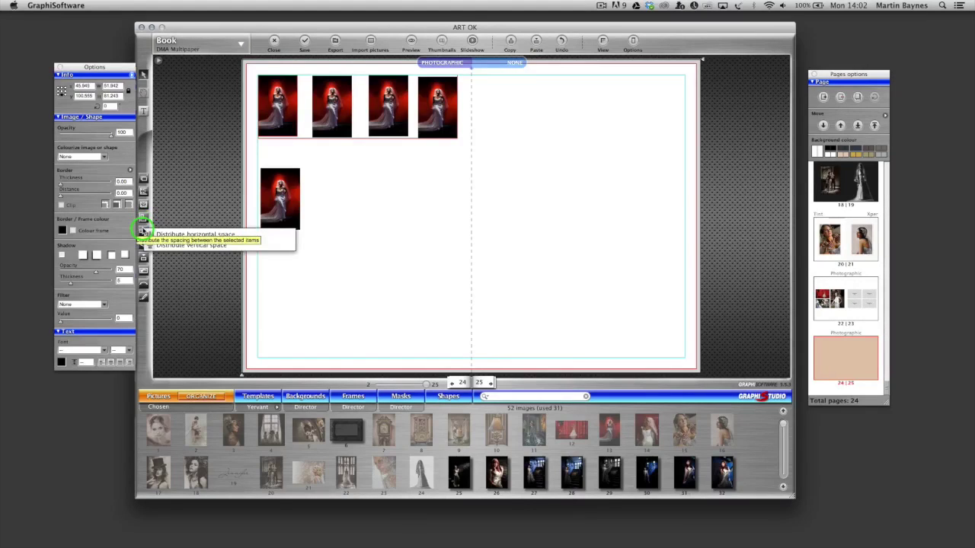
click(192, 234)
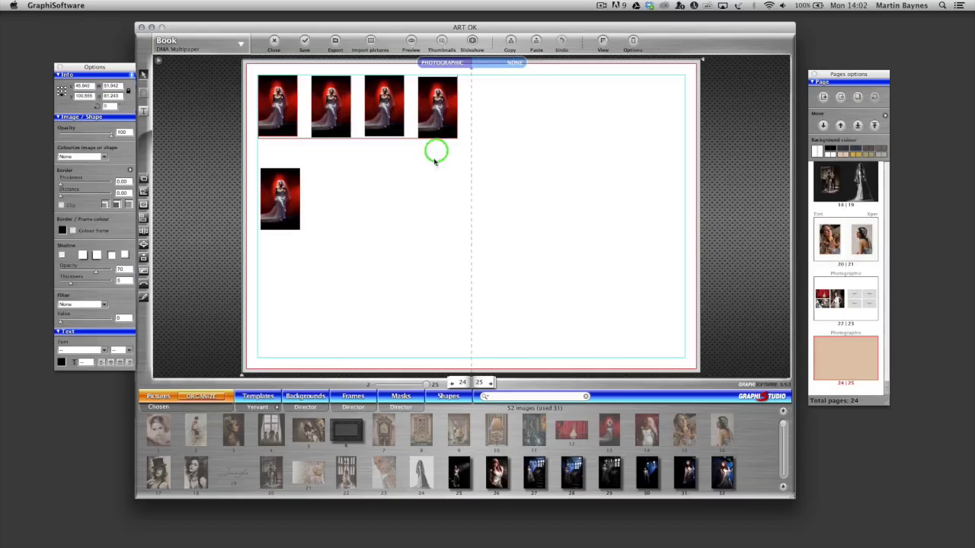
click(425, 183)
mouse_move(433, 114)
mouse_down()
mouse_move(437, 99)
mouse_move(447, 106)
mouse_up()
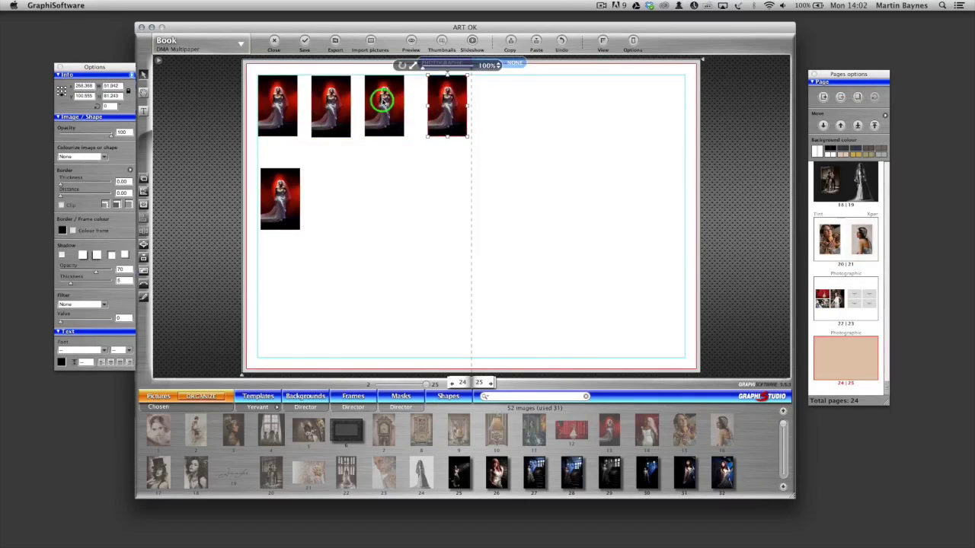
drag(381, 98, 392, 101)
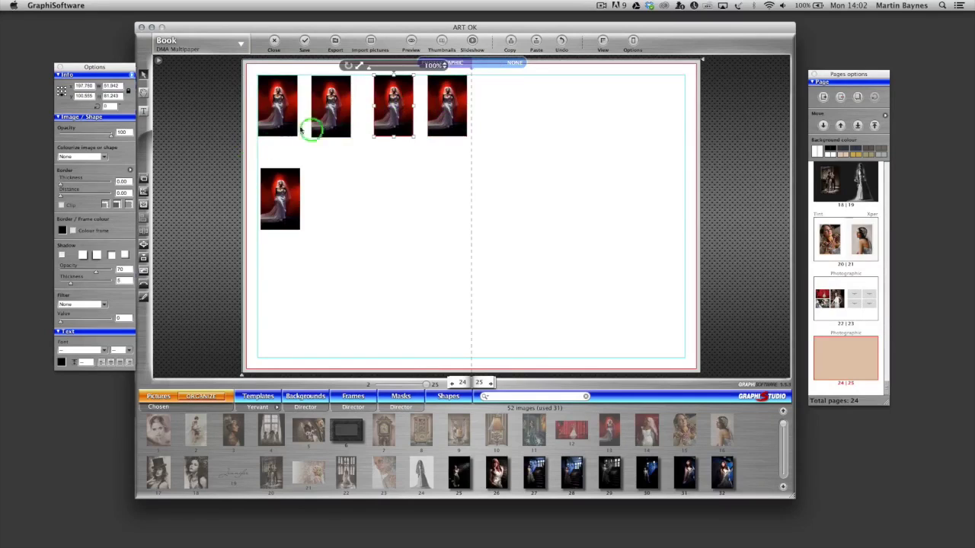
Reselect the top-row photos, redistribute their spacing and align their vertical centres
click(271, 99)
click(340, 105)
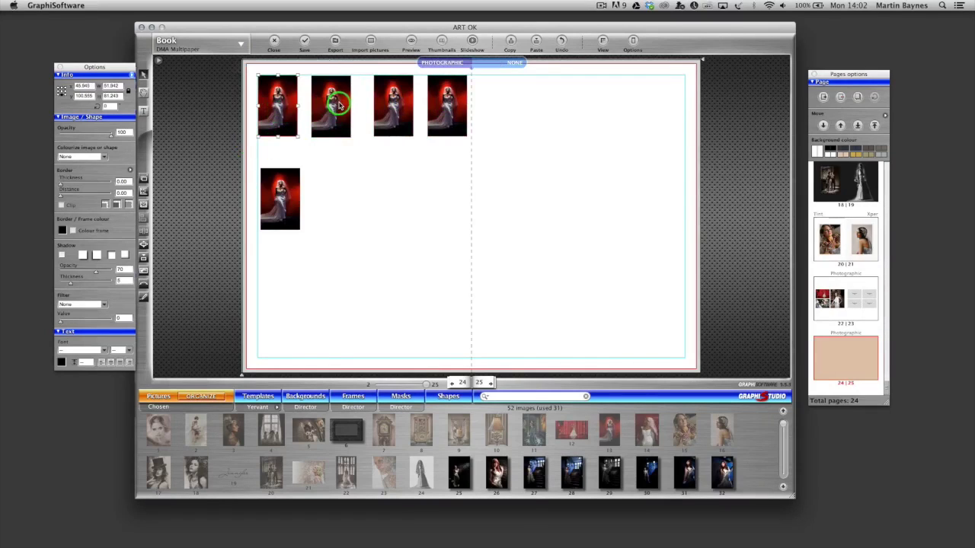
click(402, 100)
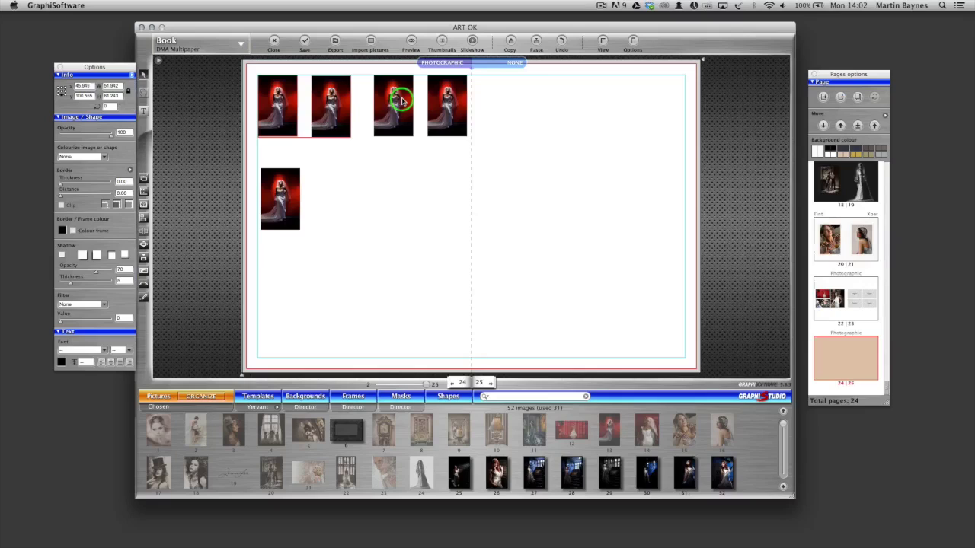
click(254, 165)
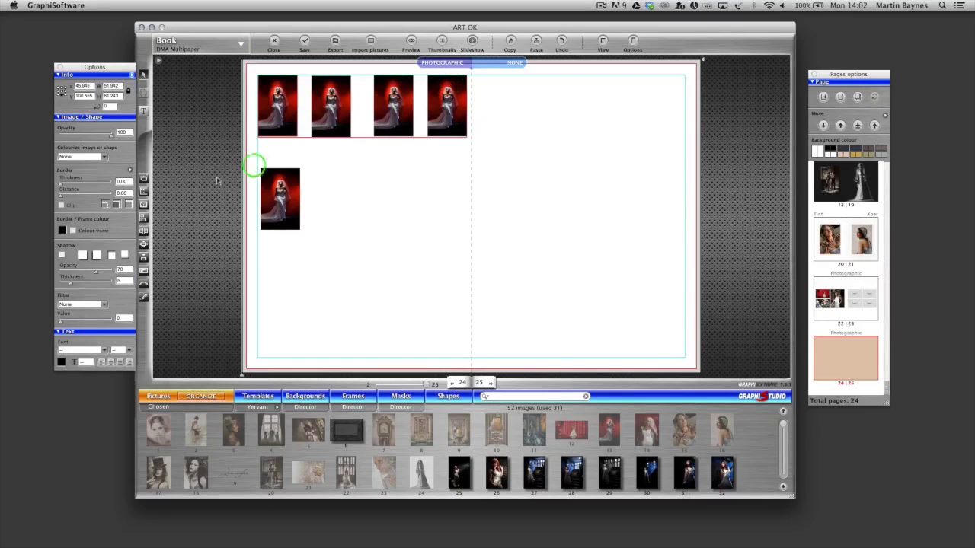
drag(142, 230, 187, 238)
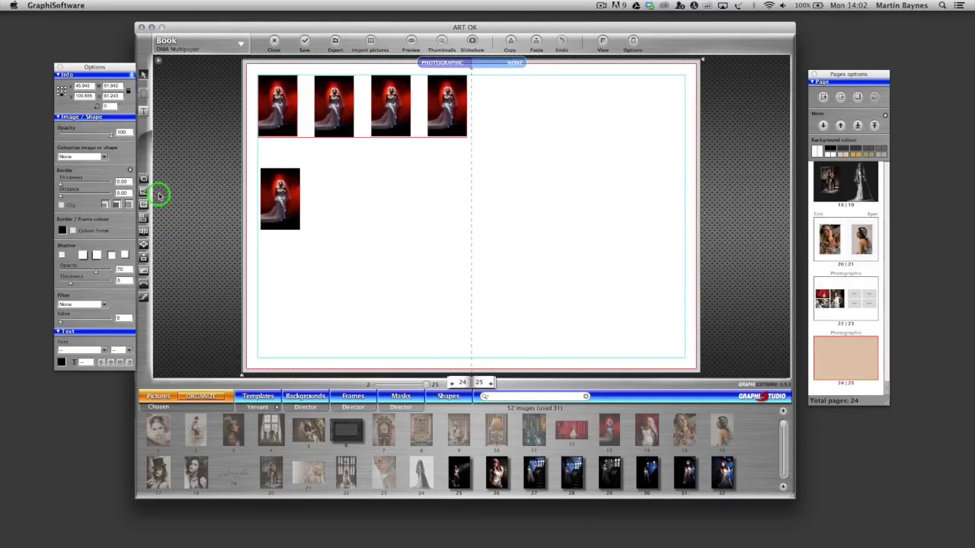
drag(142, 219, 202, 266)
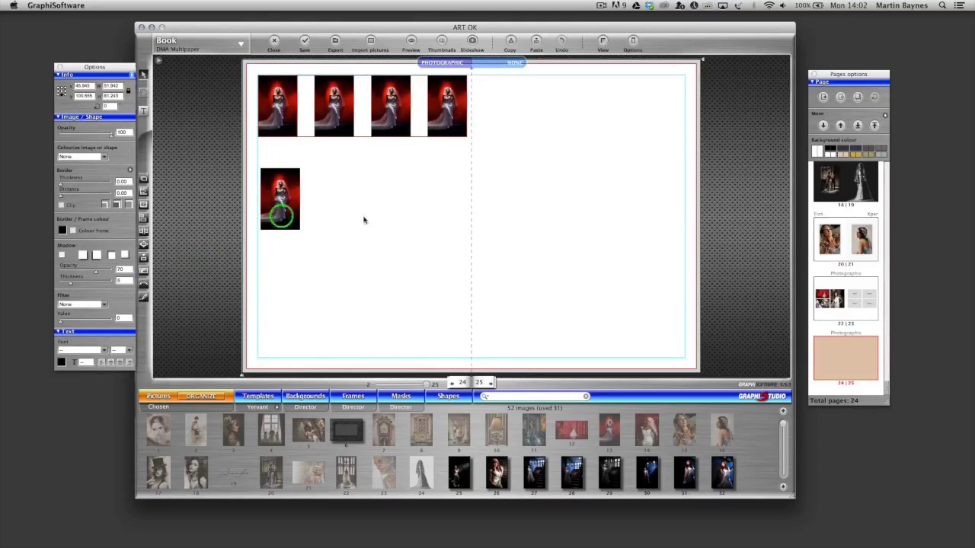
click(403, 232)
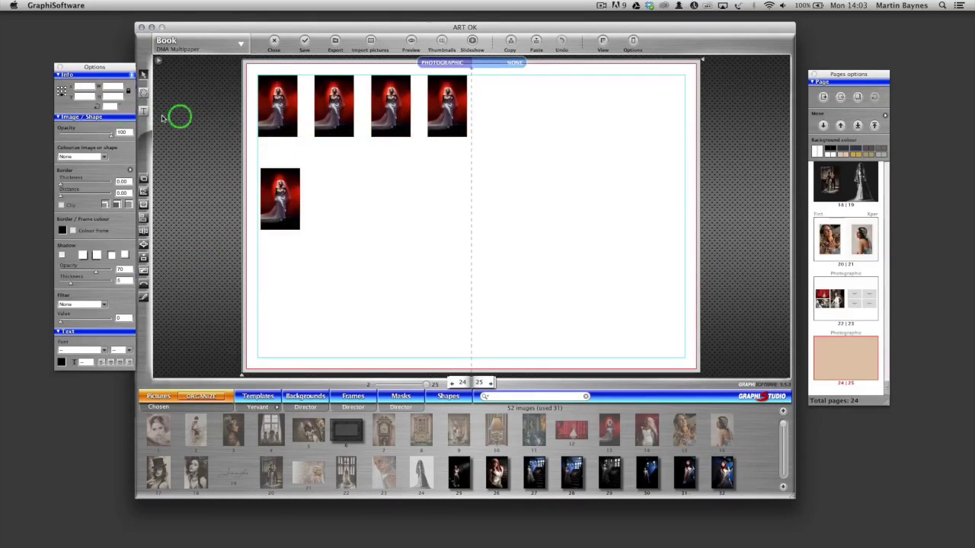
Check each top-row photo's position and the fourth photo's context menu without changing anything
click(280, 99)
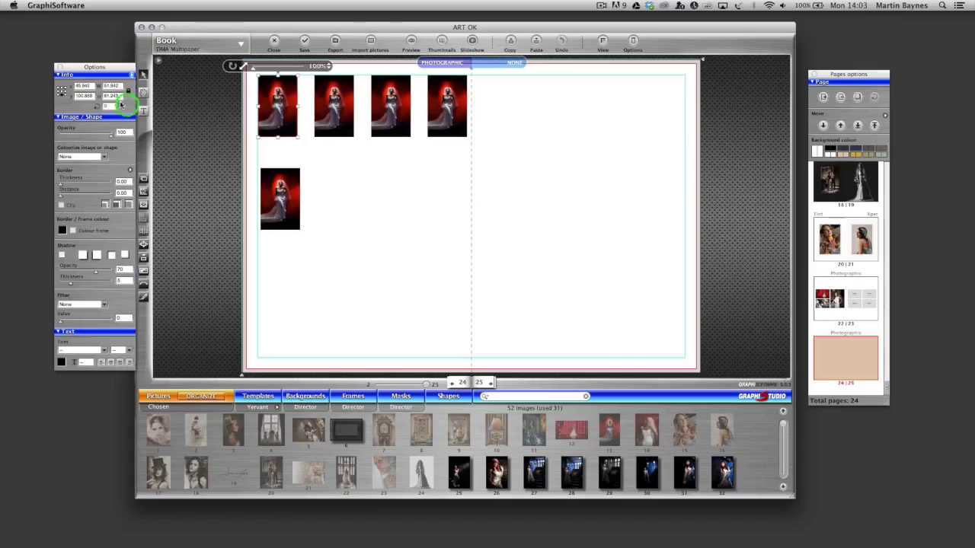
click(328, 91)
click(388, 91)
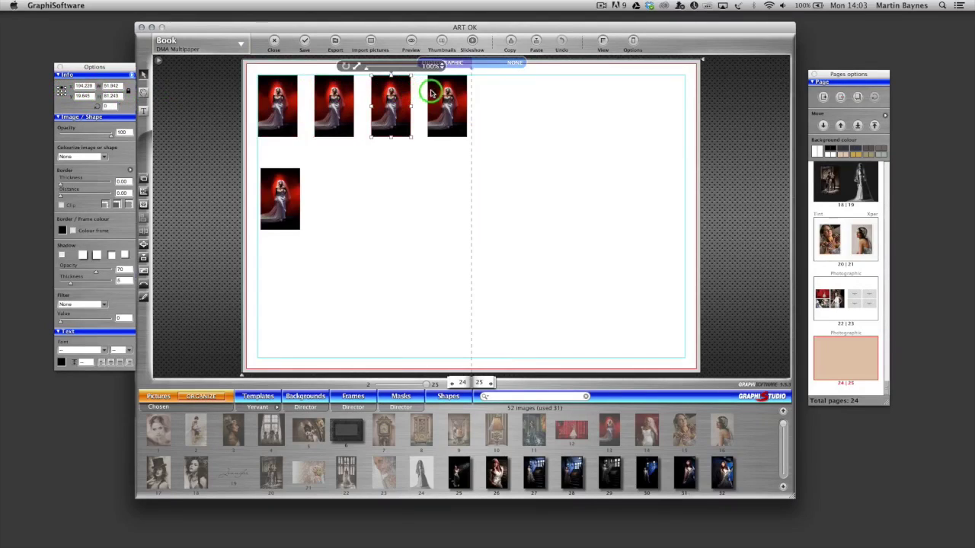
click(430, 92)
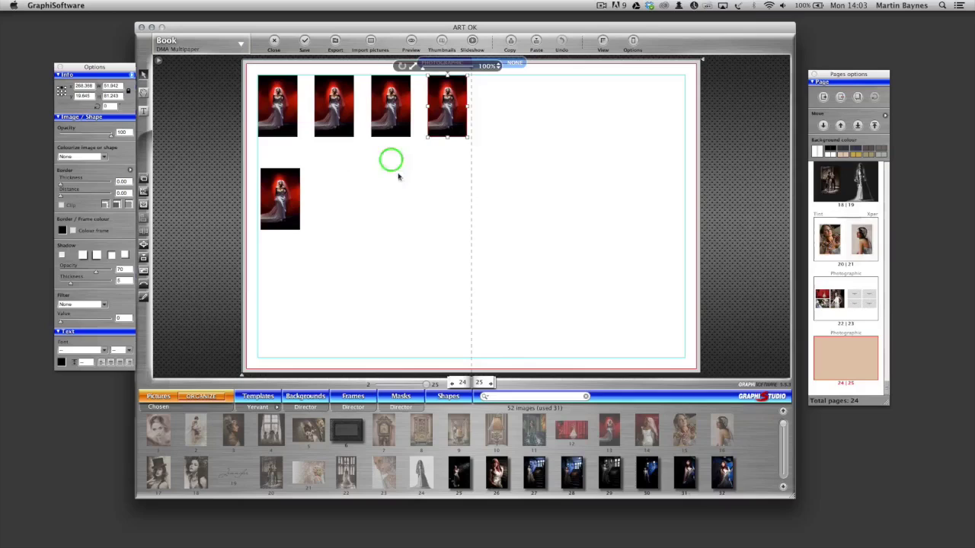
click(354, 189)
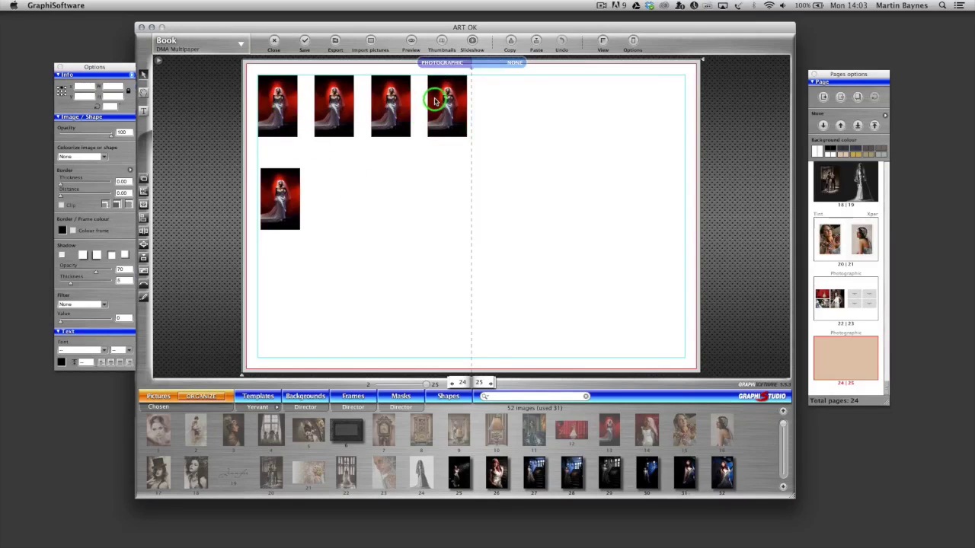
right_click(437, 99)
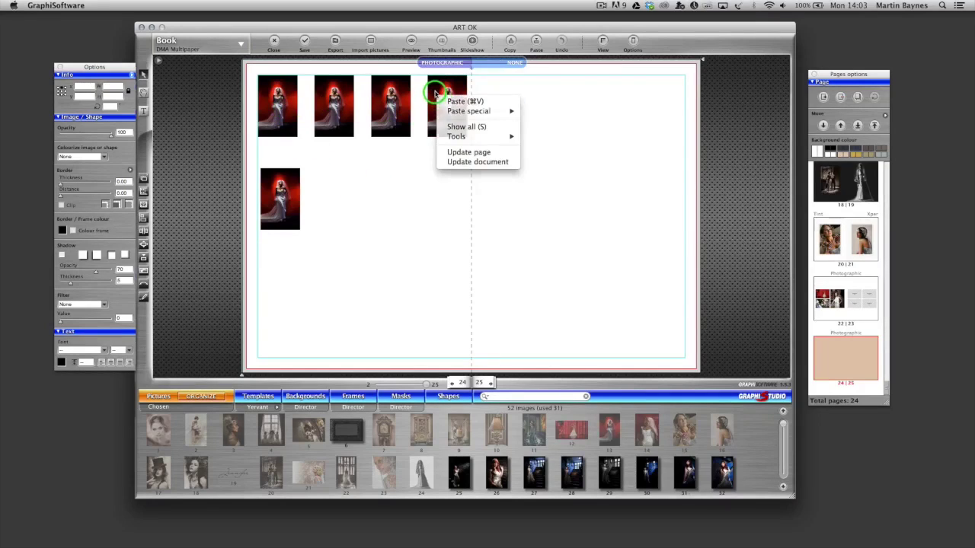
click(434, 92)
right_click(435, 93)
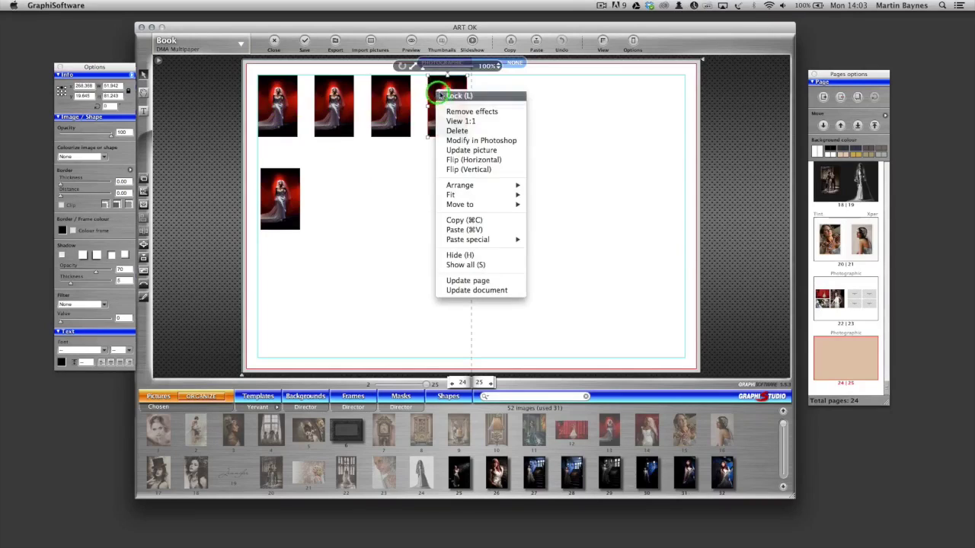
click(434, 90)
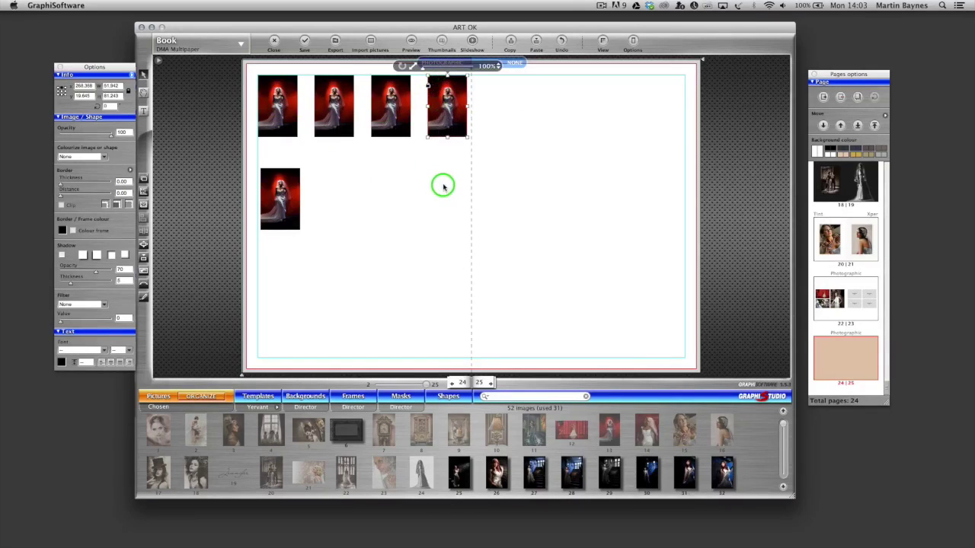
click(414, 205)
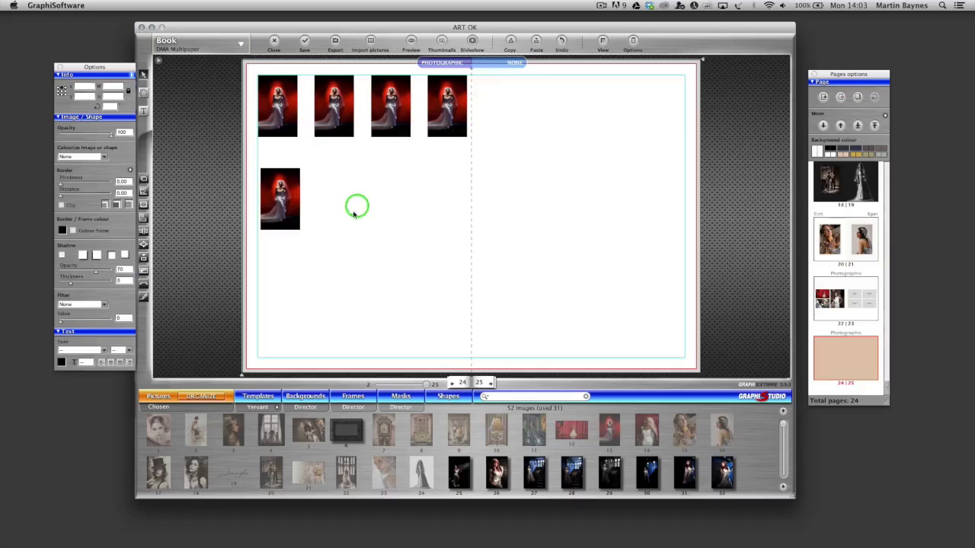
Paste two more gown copies and line them up under the fifth photo down the left edge
click(286, 175)
drag(289, 165, 287, 168)
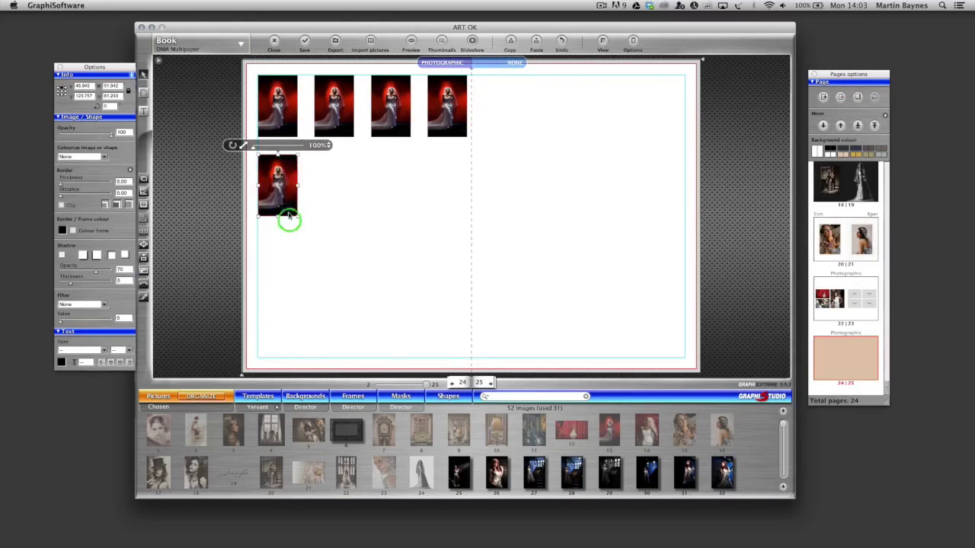
click(536, 41)
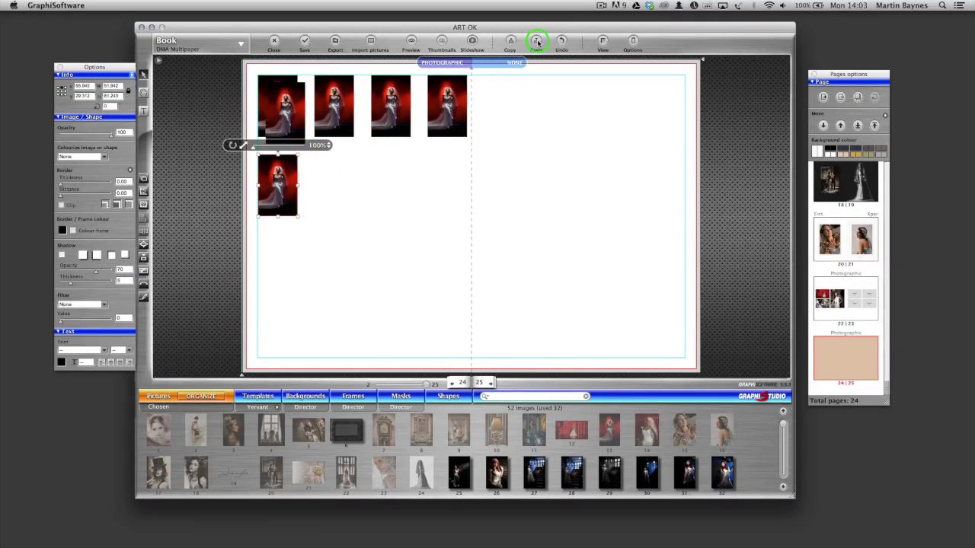
drag(291, 99, 308, 246)
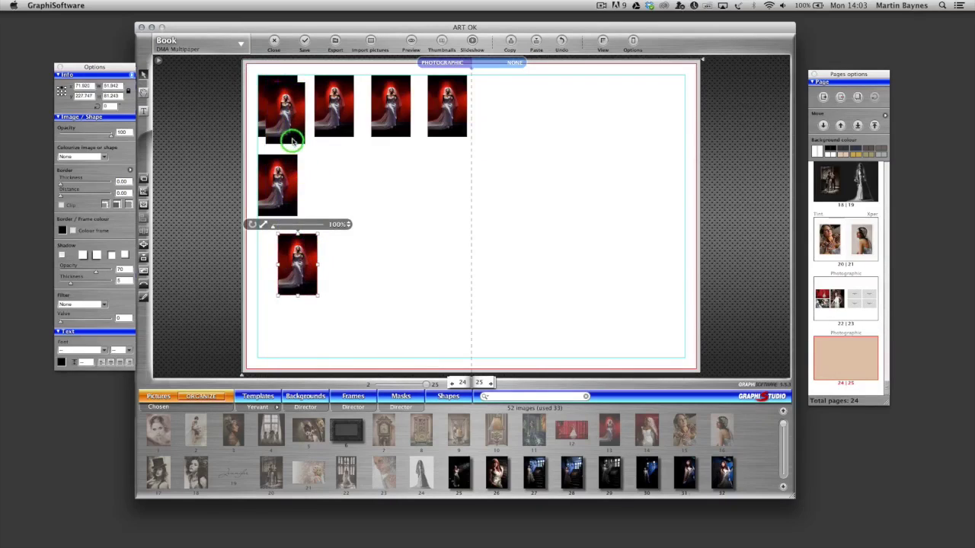
drag(291, 137, 359, 271)
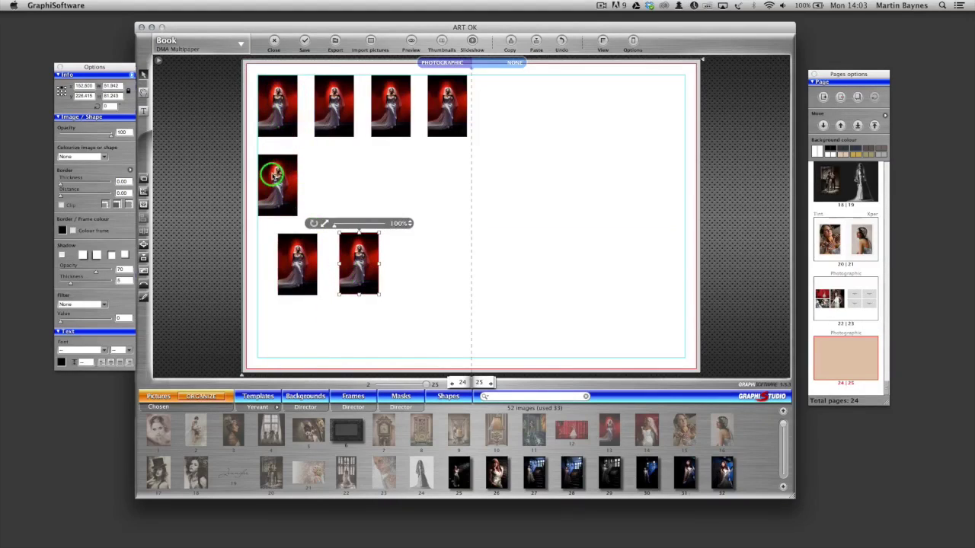
drag(273, 175, 273, 167)
click(291, 261)
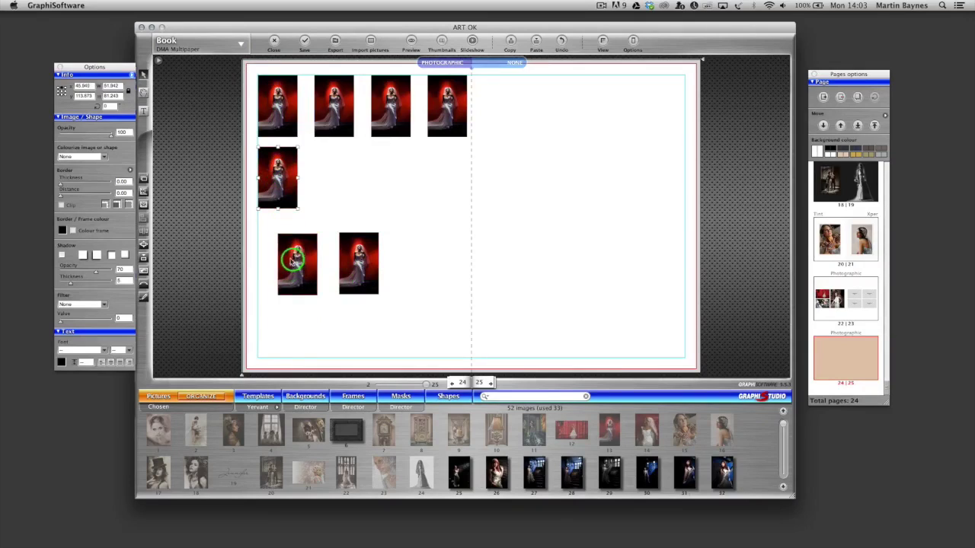
drag(293, 260, 274, 251)
drag(354, 271, 276, 334)
Try selecting the top-left and second left-column photos, check their options, then clear the selection
click(282, 99)
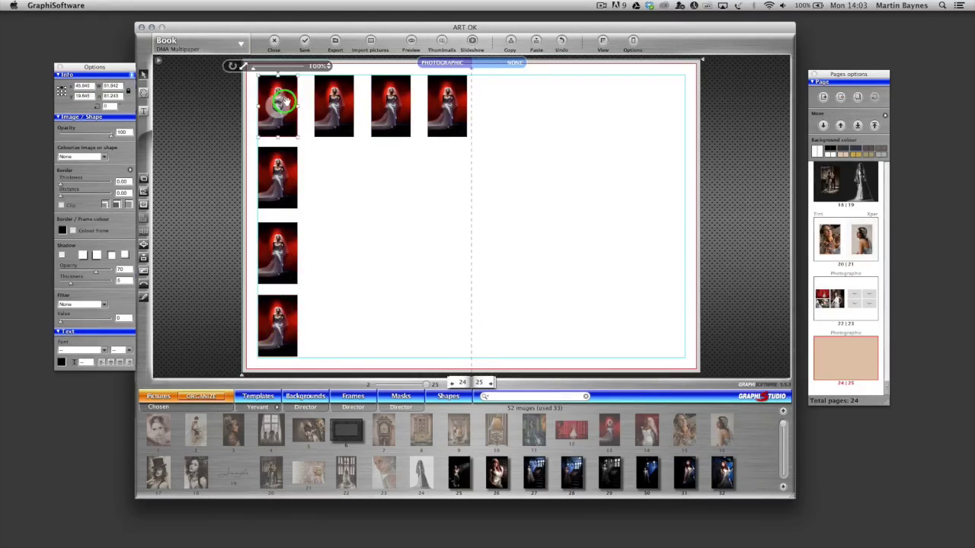
click(281, 182)
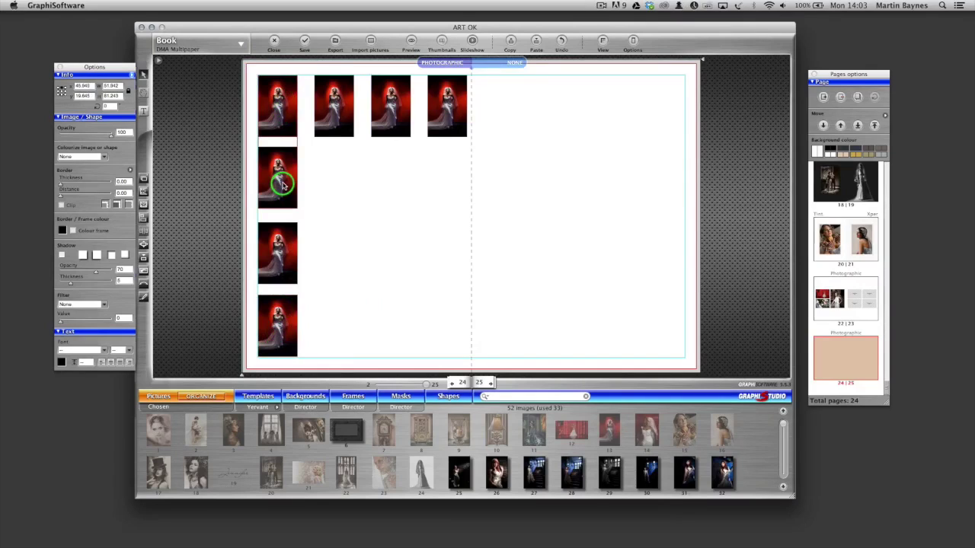
click(345, 209)
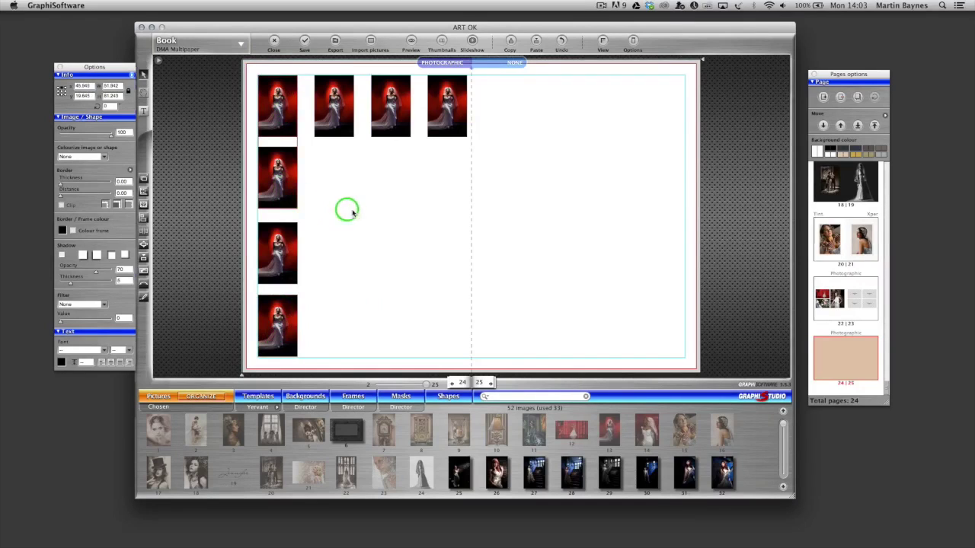
right_click(275, 105)
click(276, 105)
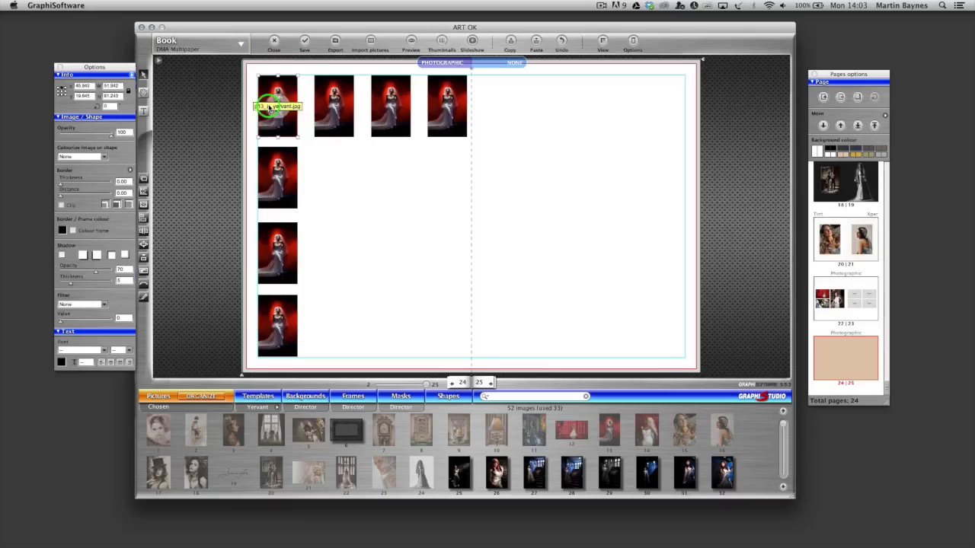
click(272, 92)
right_click(273, 91)
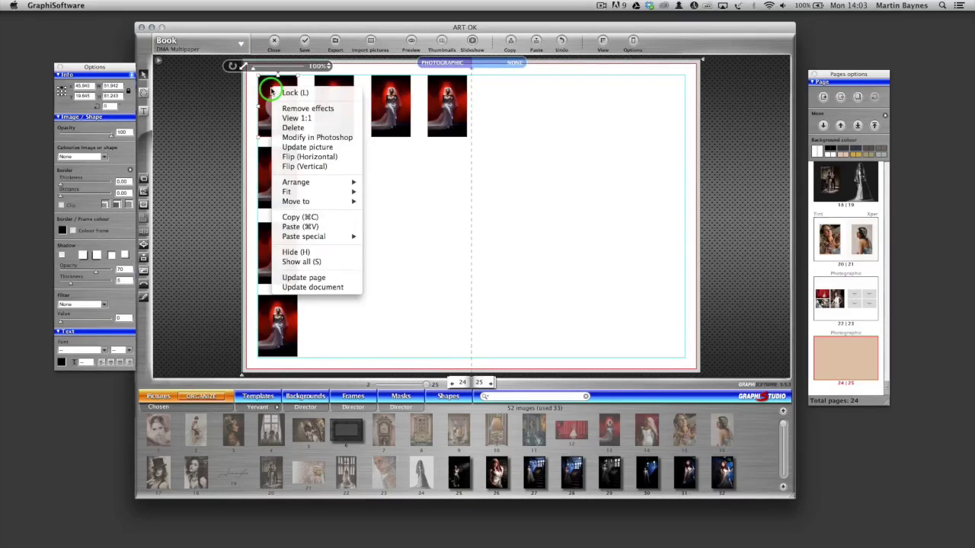
click(283, 92)
click(365, 191)
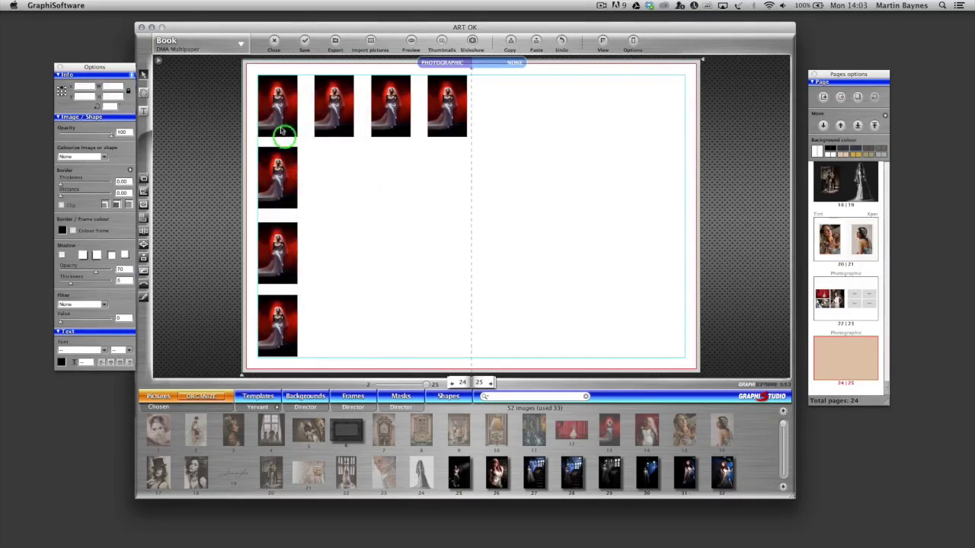
Select all four left-column photos and distribute them evenly from top to bottom
drag(277, 98, 276, 320)
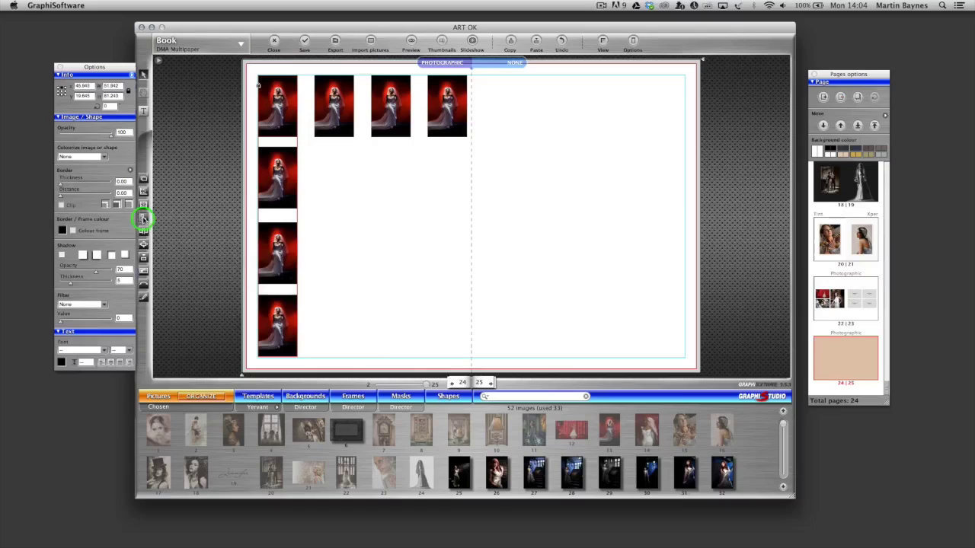
click(142, 220)
click(143, 213)
click(144, 234)
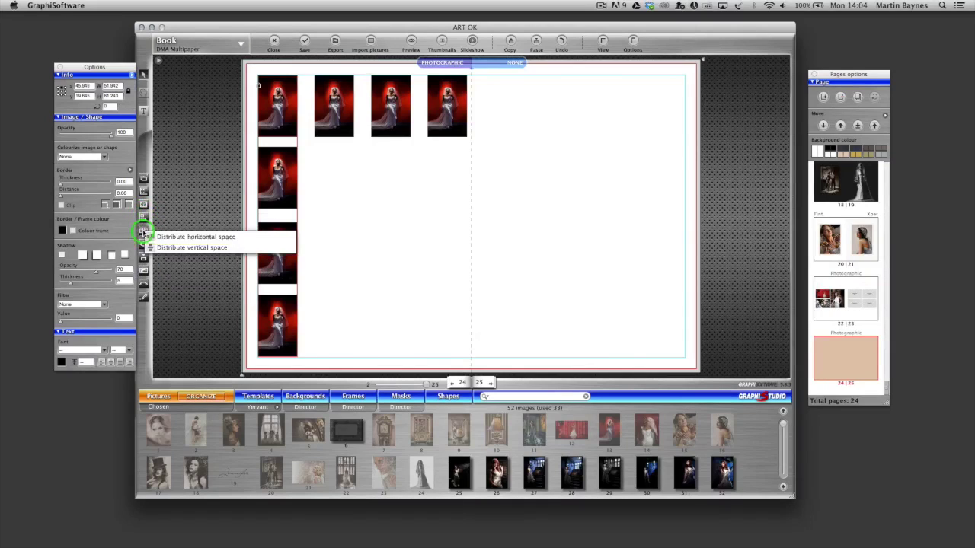
click(169, 248)
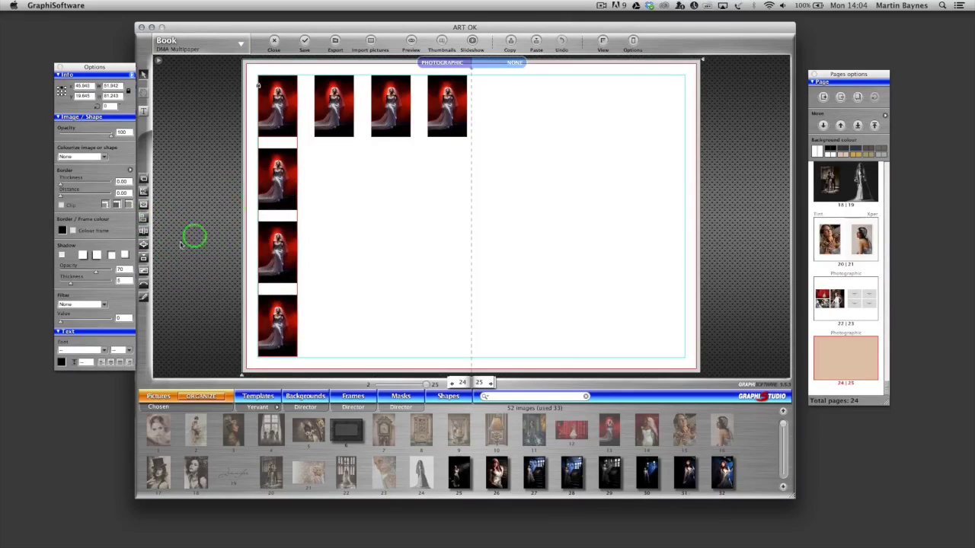
Align the left-column photos on their horizontal centres and deselect them
click(142, 219)
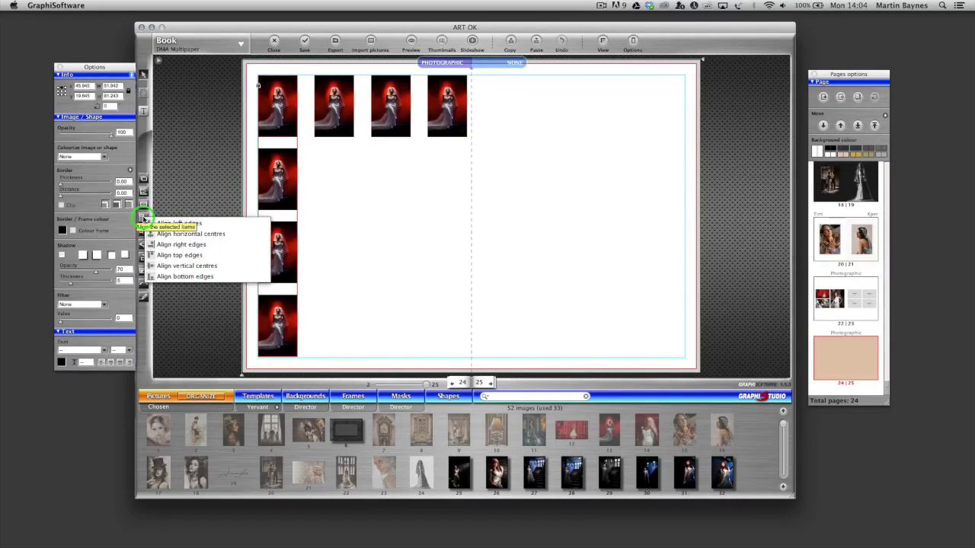
click(200, 234)
click(358, 242)
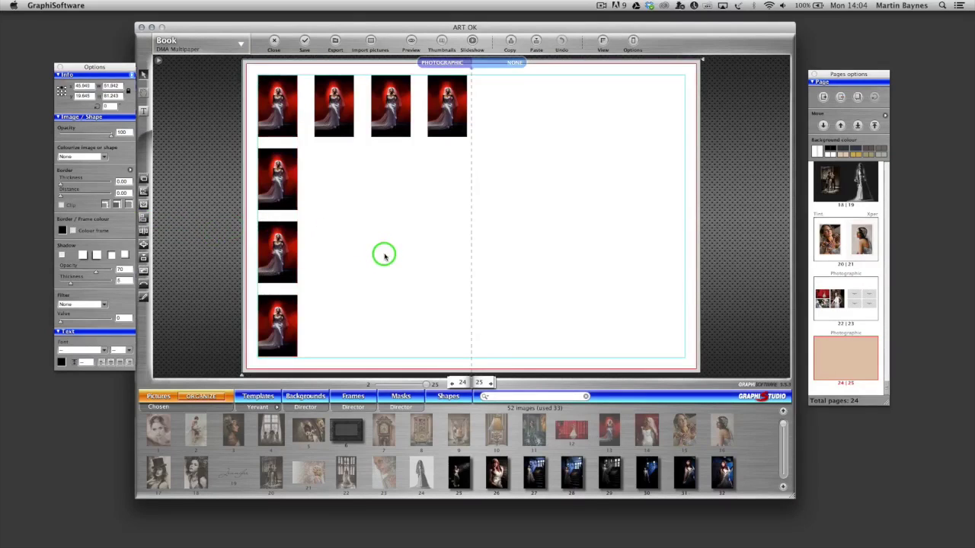
click(381, 248)
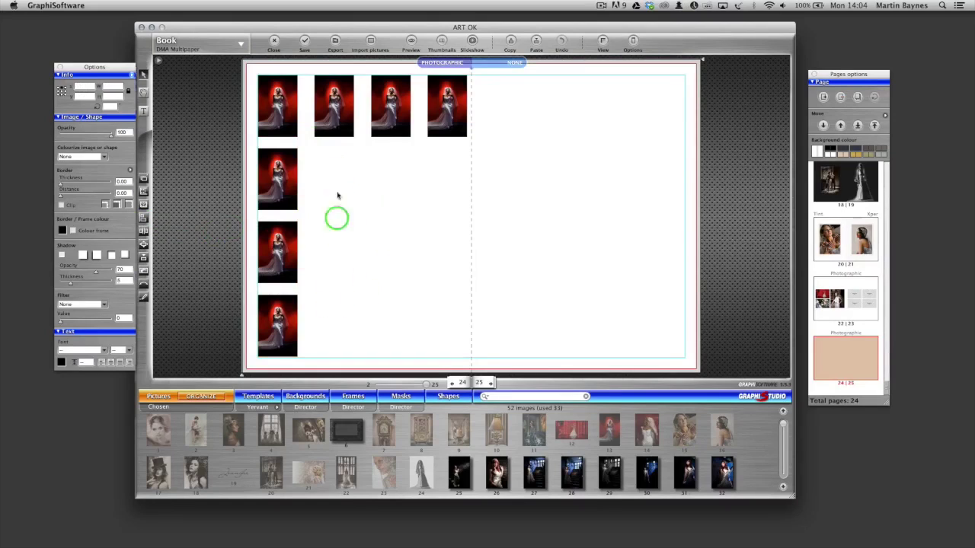
Paste two photo copies and place them in the empty second-row slots
click(536, 42)
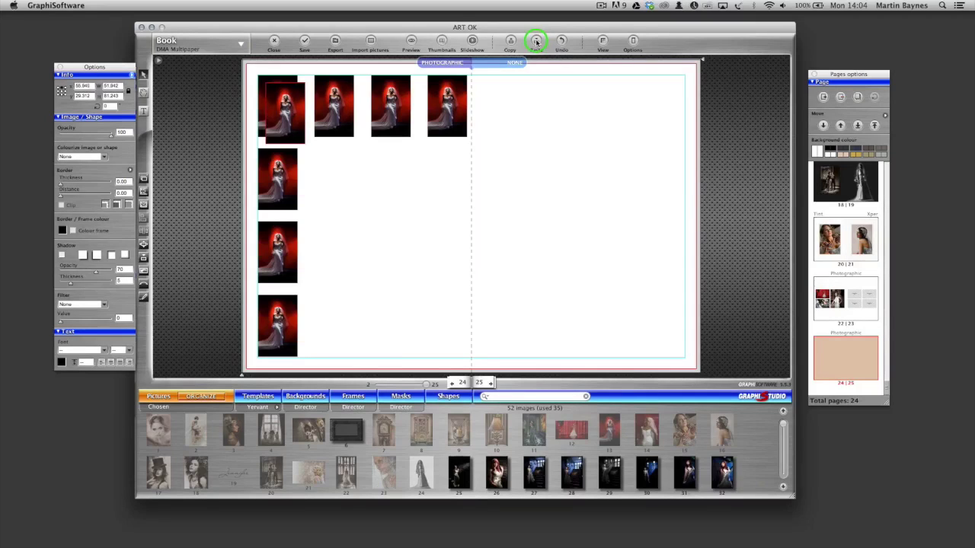
drag(287, 92, 335, 158)
key(super+v)
drag(287, 93, 444, 176)
Copy and paste another photo and line it up in the third row
click(505, 51)
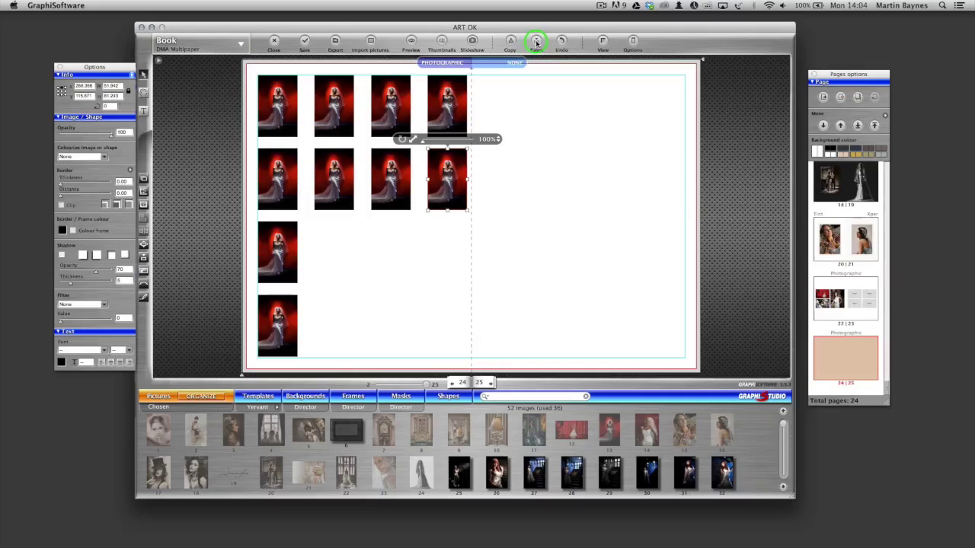
click(535, 44)
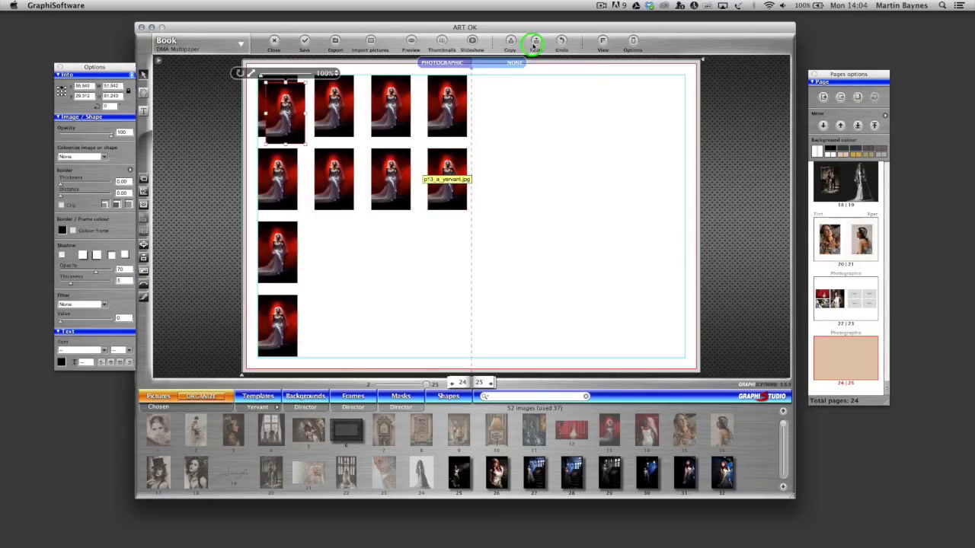
click(284, 111)
drag(280, 99, 329, 239)
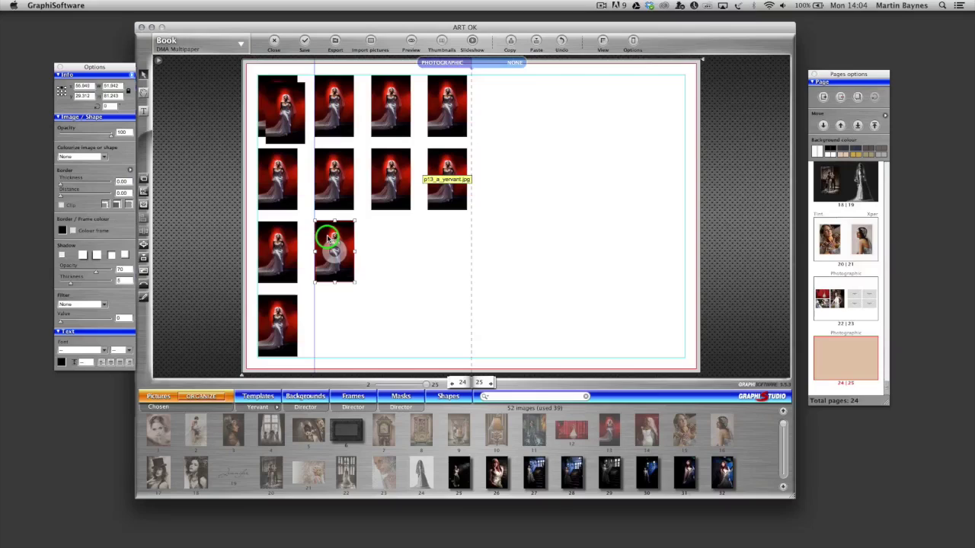
drag(328, 239, 445, 252)
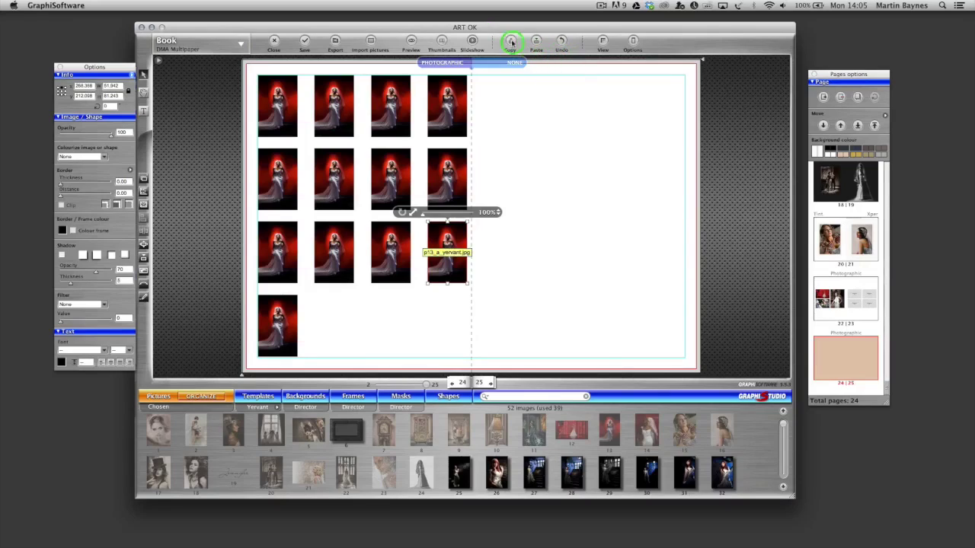
Place copies in row 4's second, third and fourth slots, completing the 4x4 grid, then deselect
click(535, 39)
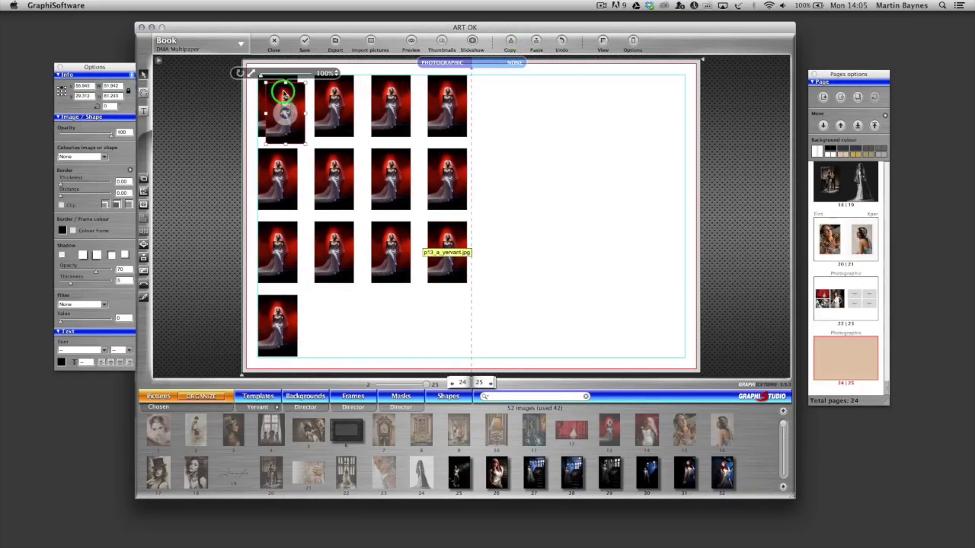
drag(284, 93, 333, 306)
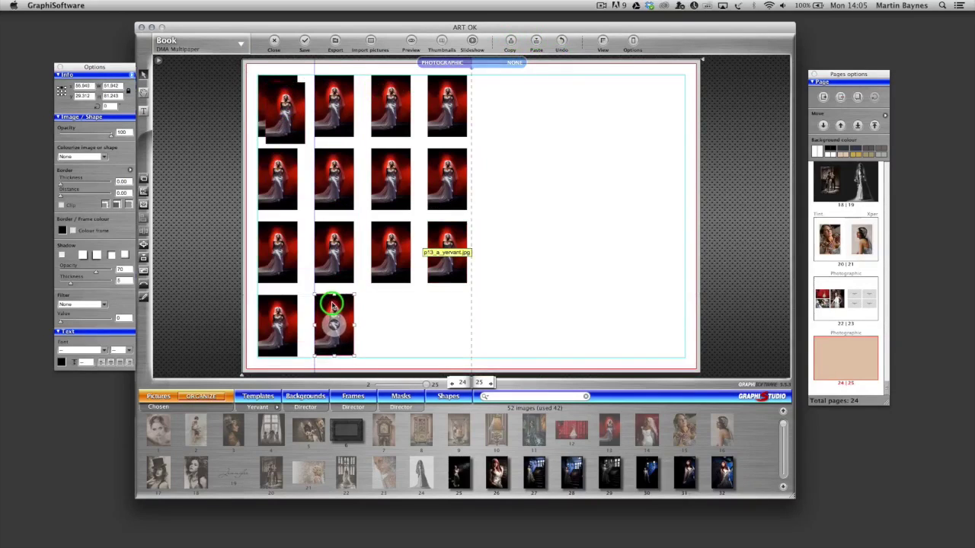
drag(279, 104, 387, 323)
drag(282, 102, 446, 320)
click(557, 282)
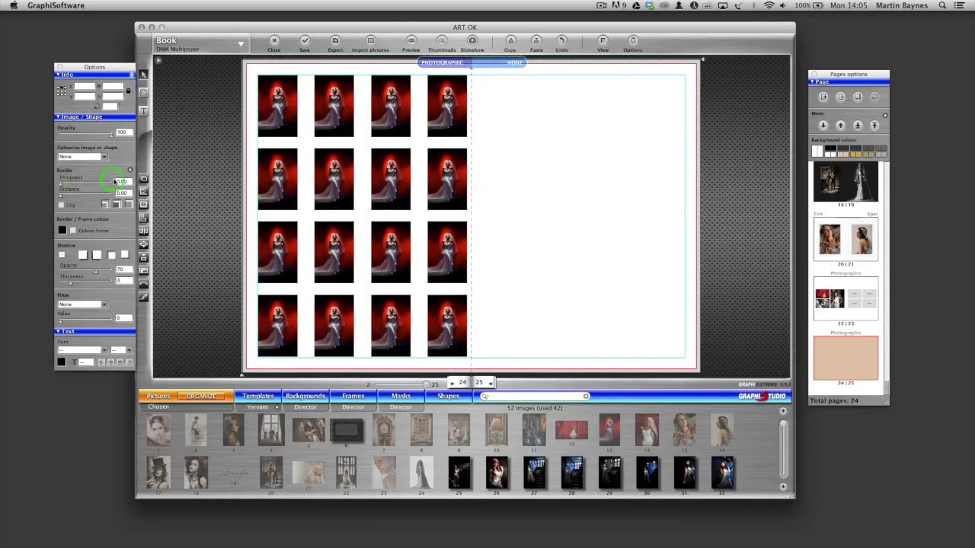
Give the top-left photo a 0.50 border thickness
click(268, 111)
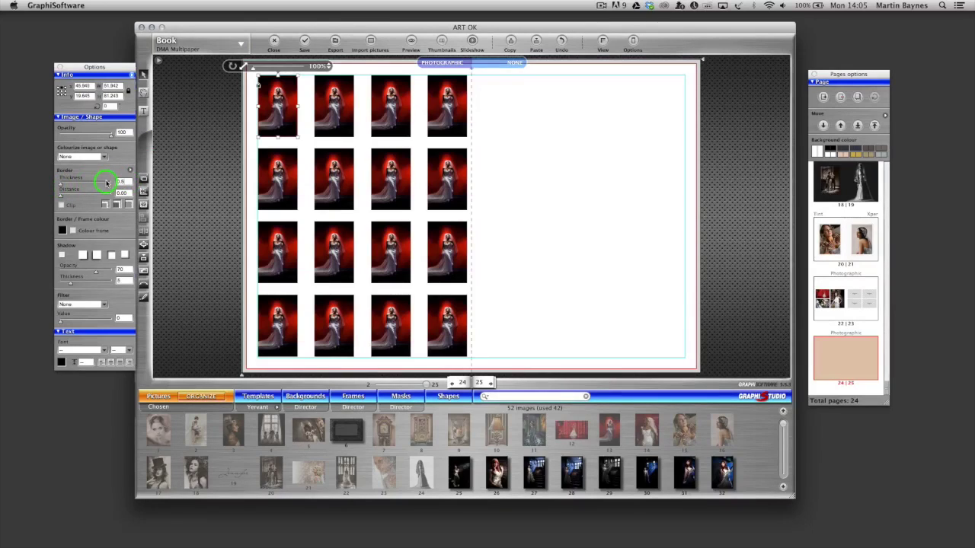
click(106, 182)
click(615, 216)
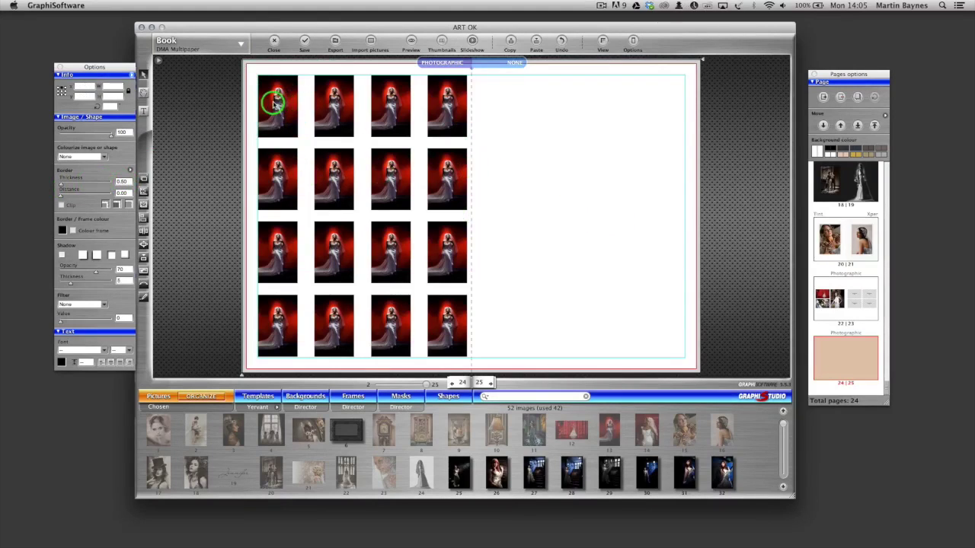
Apply the top-left photo's border to all items on the page
click(275, 104)
click(129, 172)
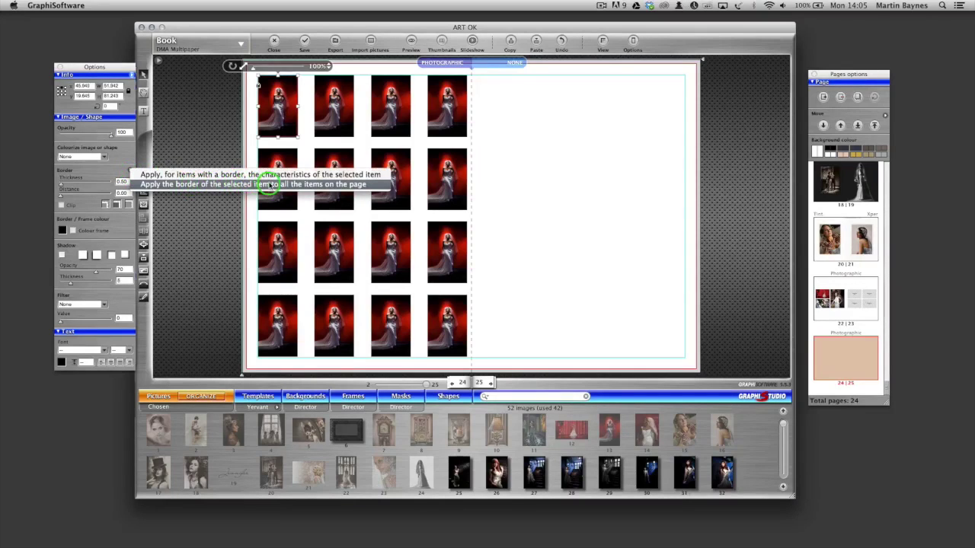
click(276, 184)
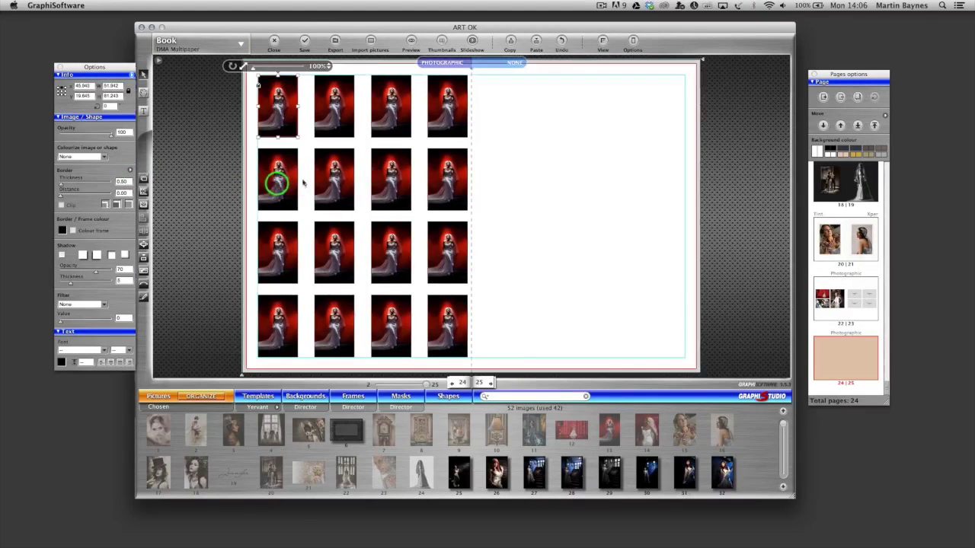
click(546, 195)
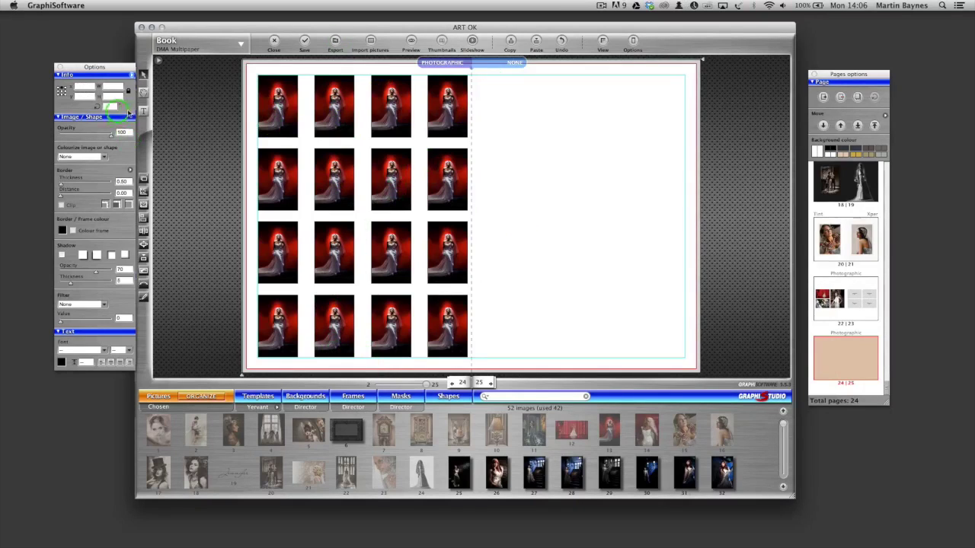
click(328, 180)
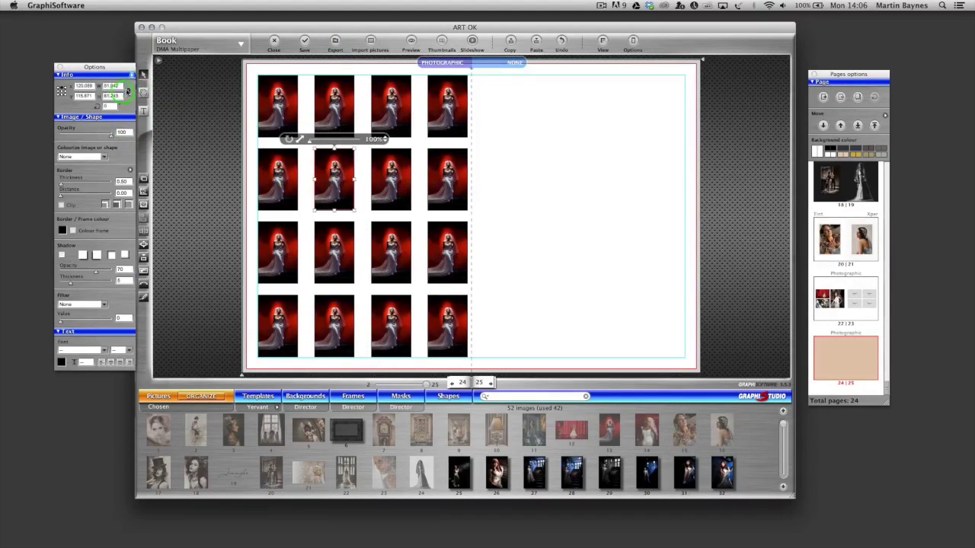
click(132, 74)
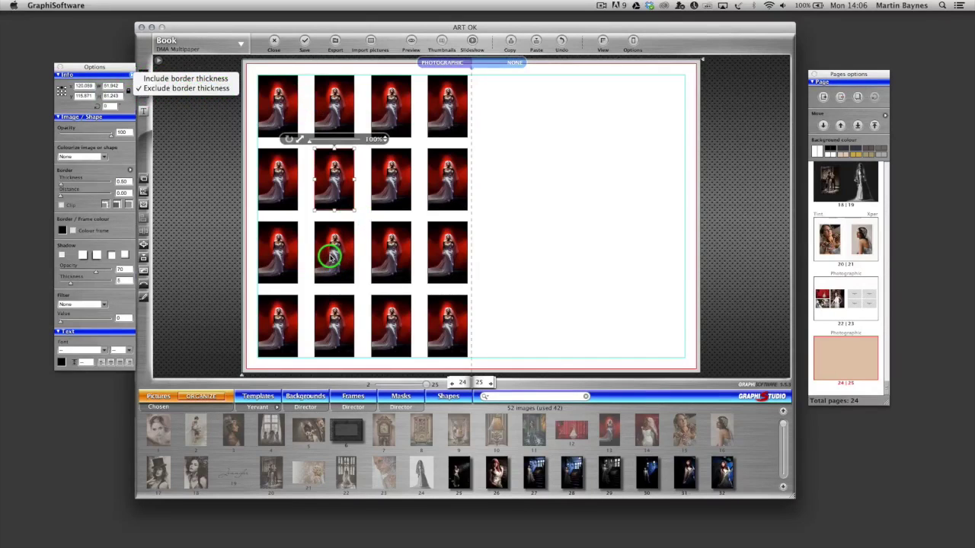
click(330, 256)
click(335, 257)
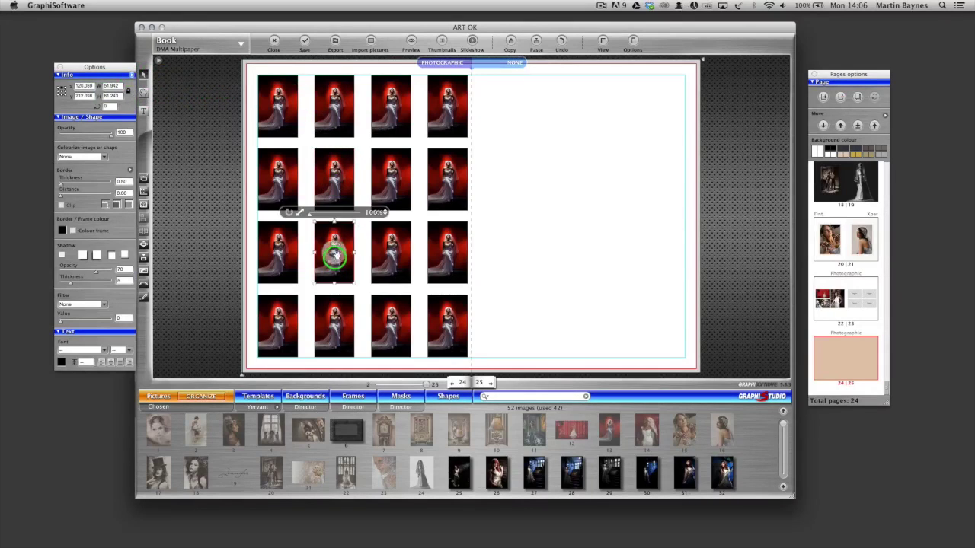
click(333, 181)
click(329, 107)
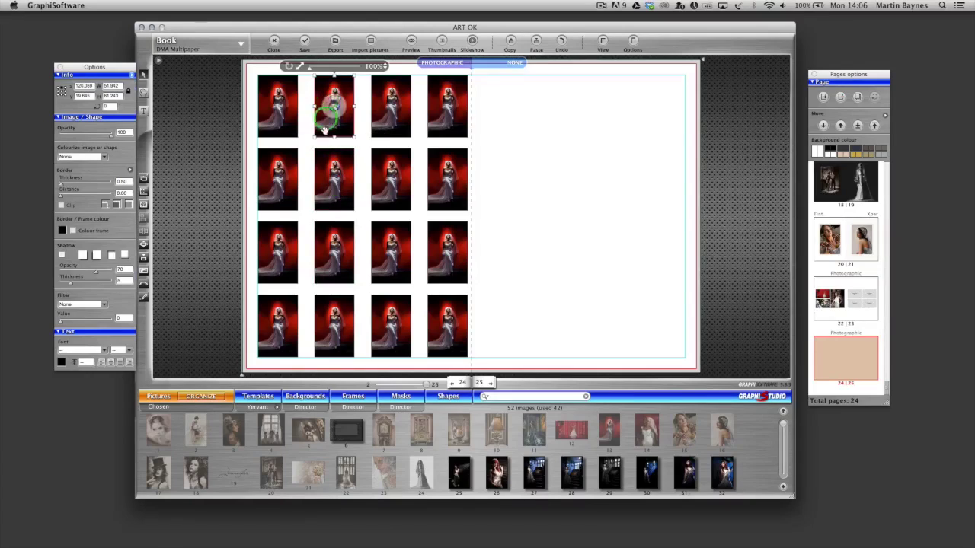
click(175, 120)
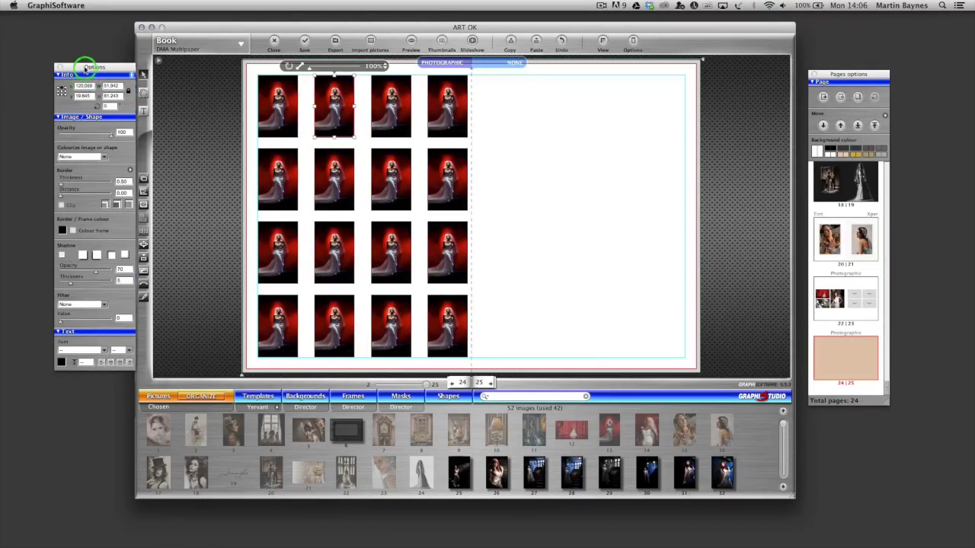
drag(87, 67, 192, 68)
click(334, 181)
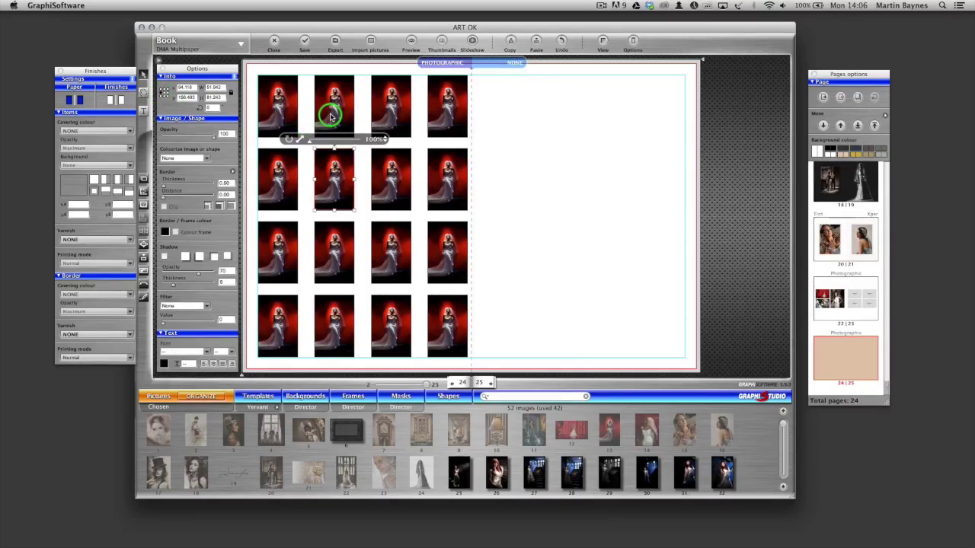
click(335, 171)
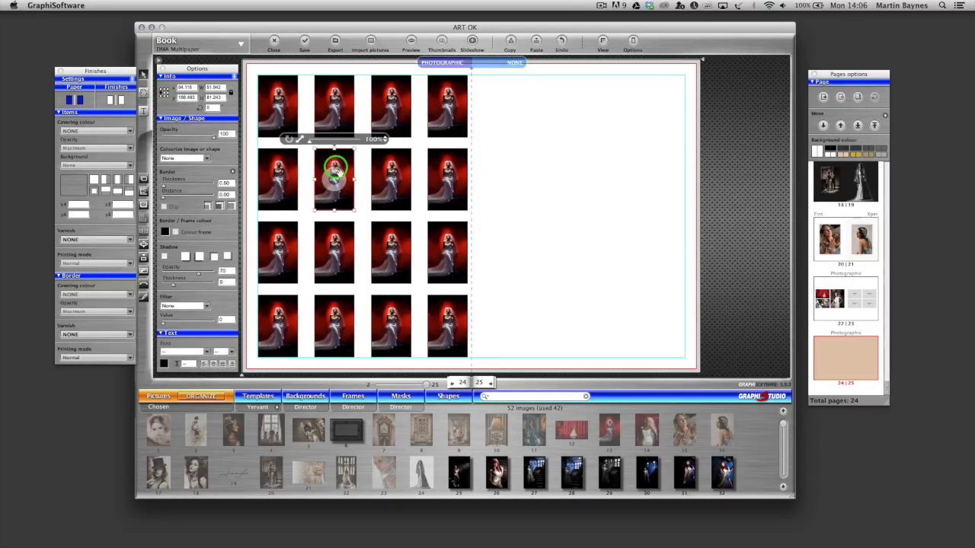
drag(335, 171, 335, 309)
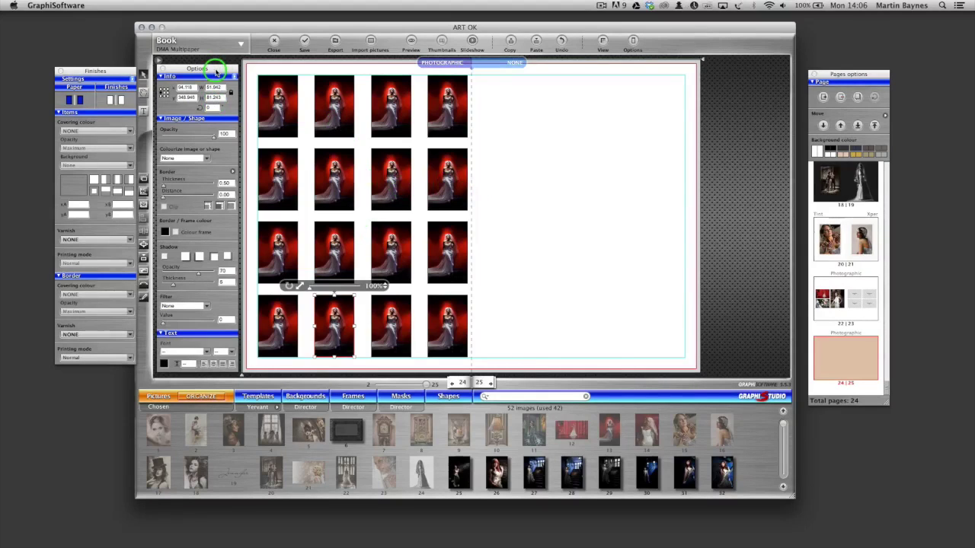
drag(223, 68, 117, 69)
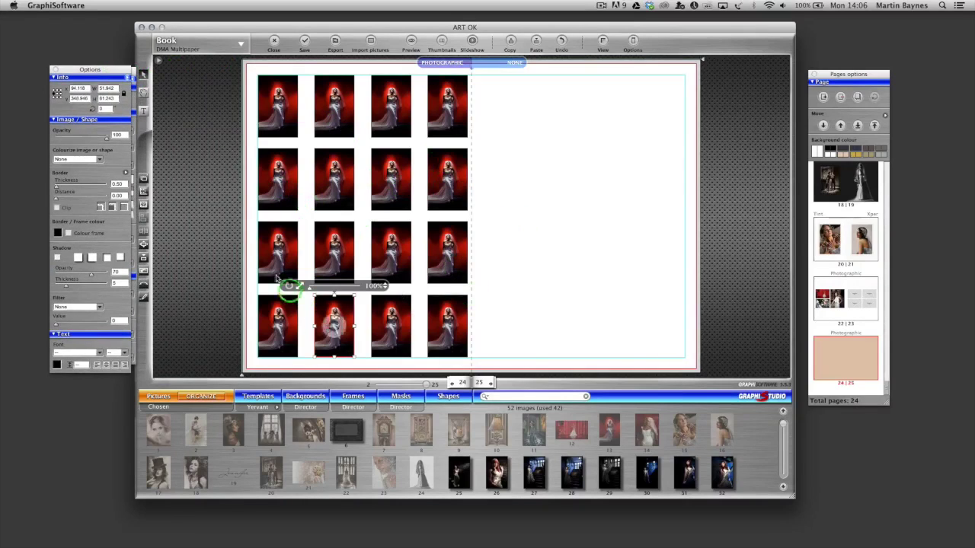
In the Personal templates category, save the spread as a Double page template named 'multi'
click(256, 403)
click(257, 408)
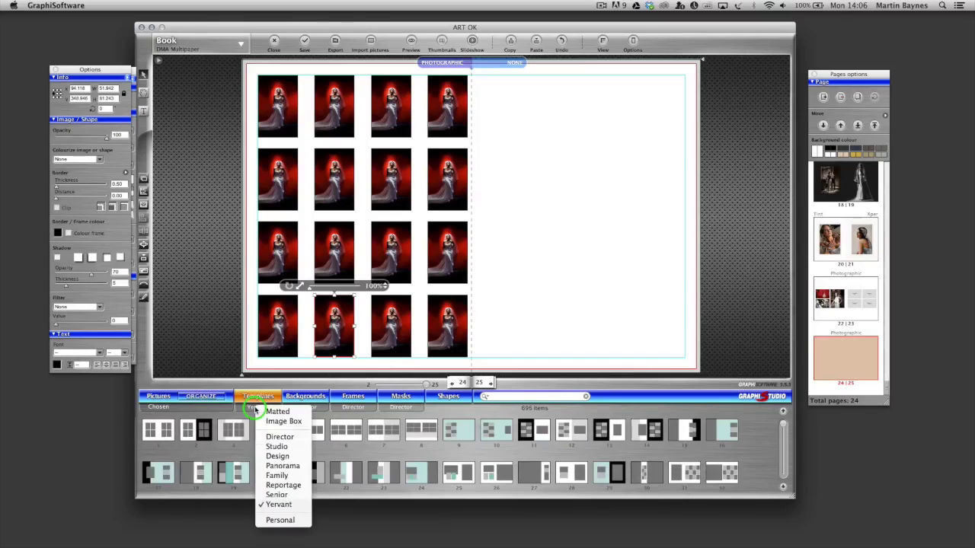
click(279, 520)
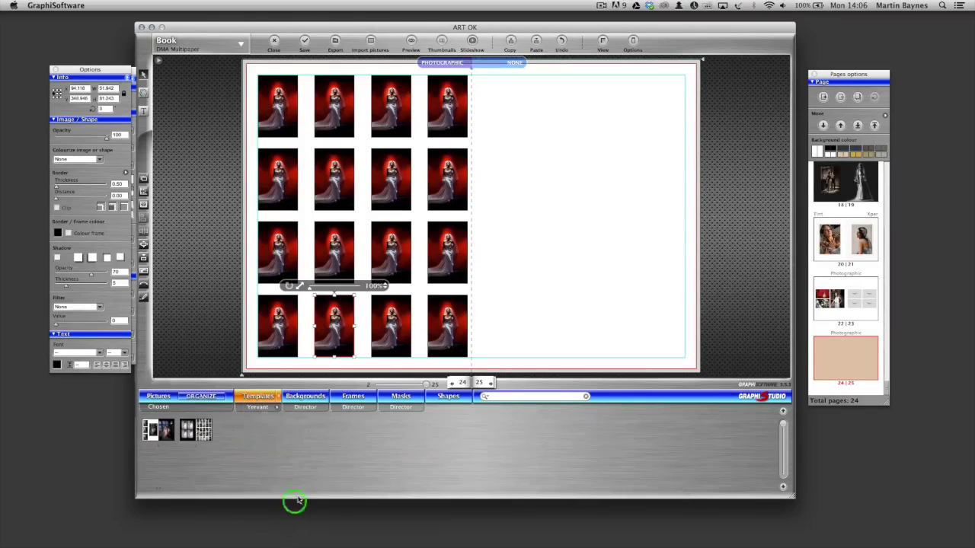
click(281, 396)
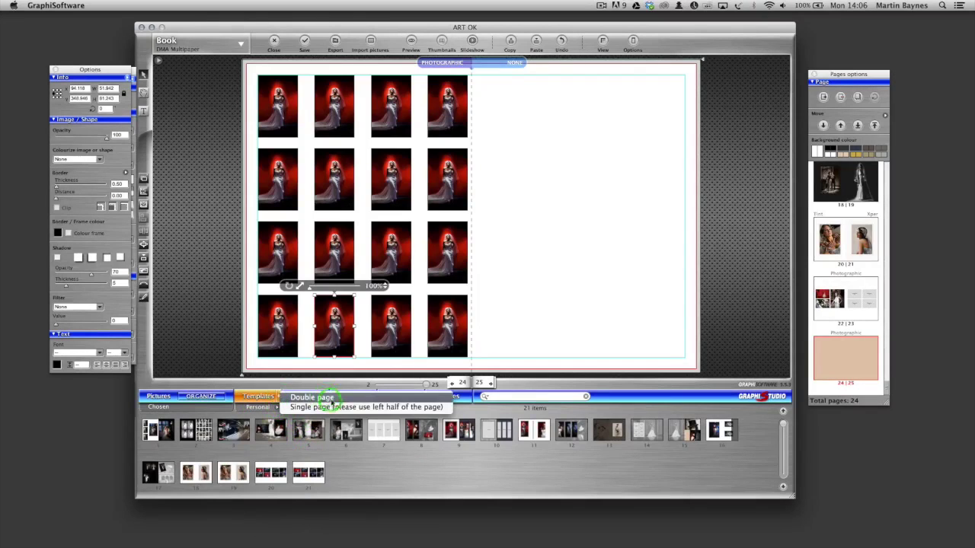
click(328, 397)
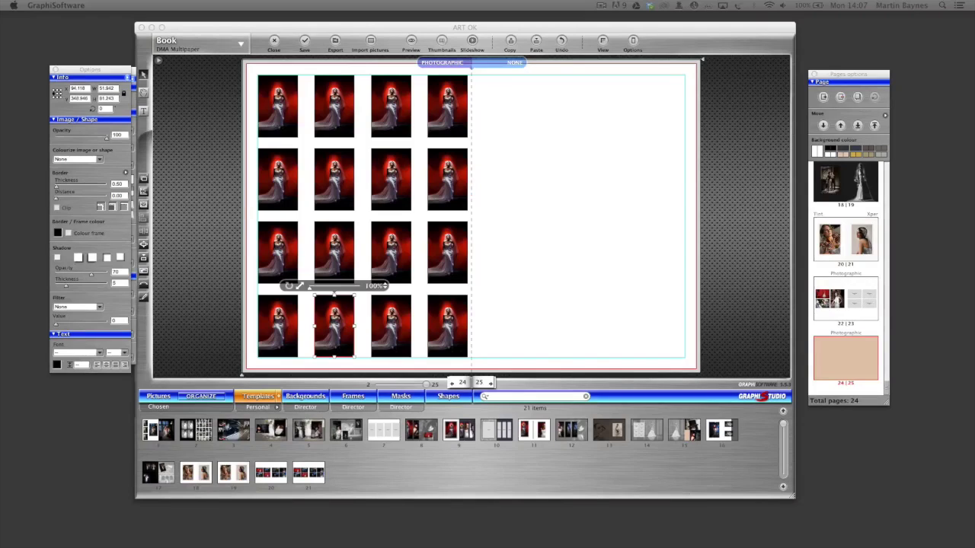
drag(885, 175, 591, 199)
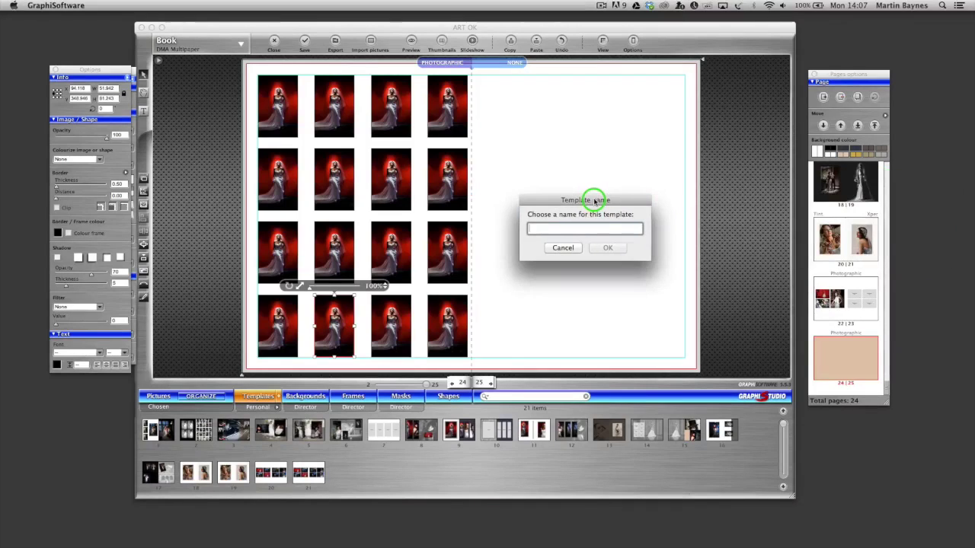
text(m)
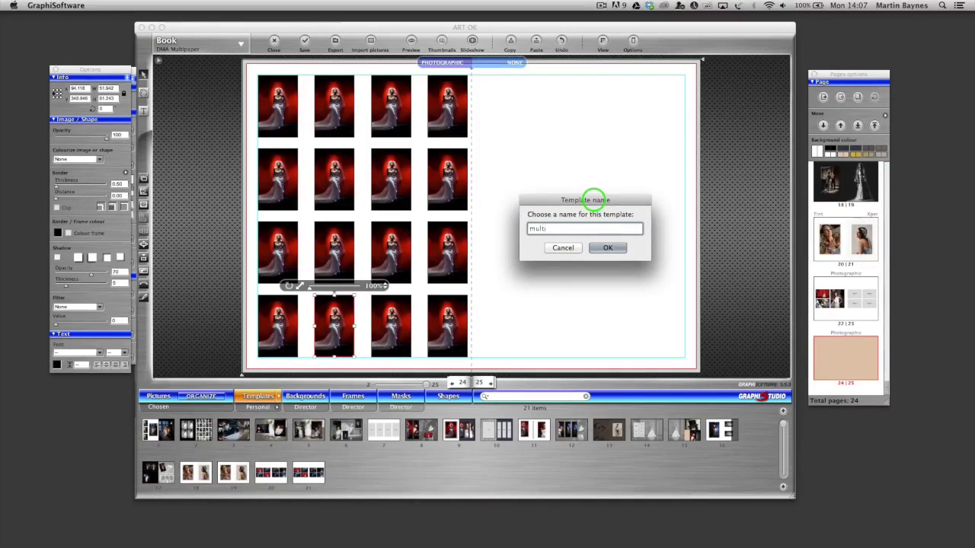
text(ulti)
click(611, 247)
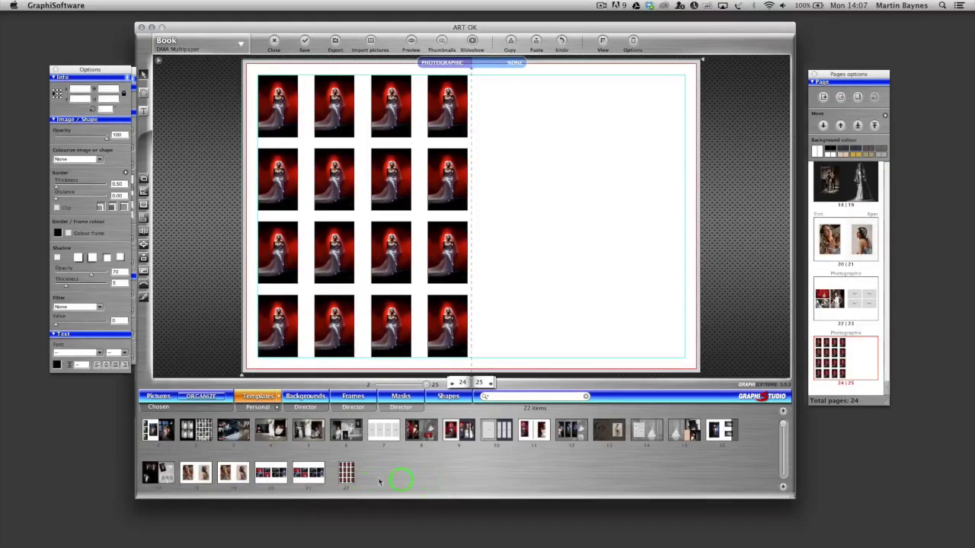
Apply the multi template to the right page, giving it sixteen empty frames
mouse_move(346, 473)
drag(346, 473, 558, 220)
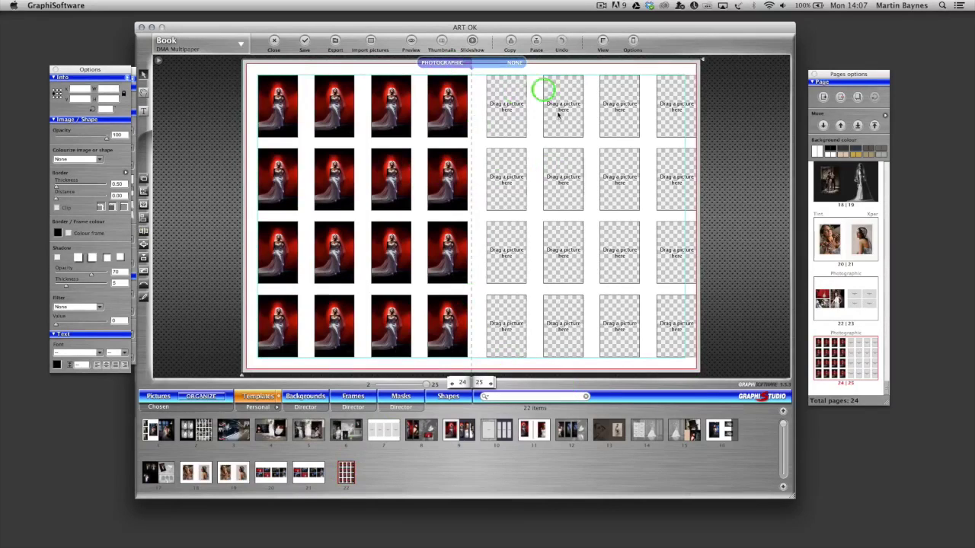
click(158, 399)
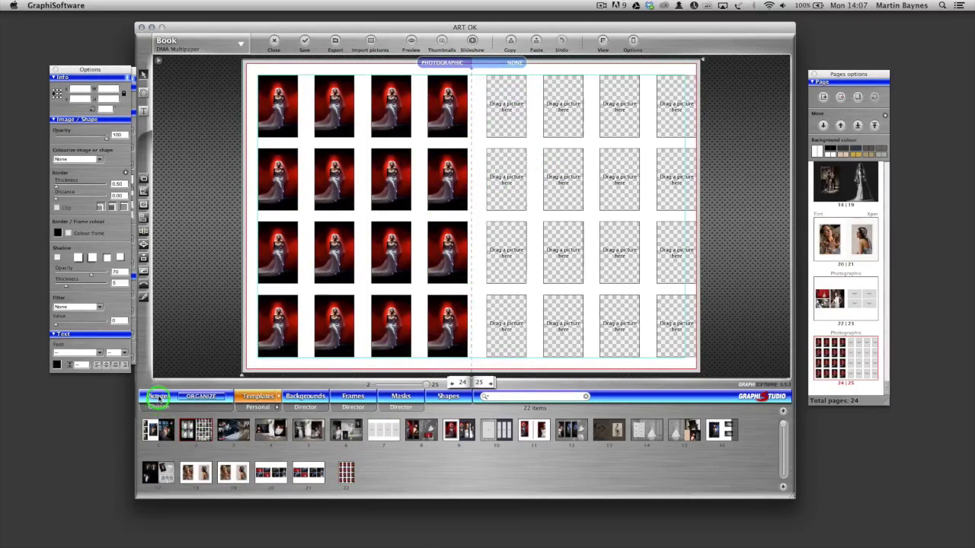
Put IMG_2800 in the row 3, column 3 frame and photo 29 in row 2, column 3
mouse_move(536, 473)
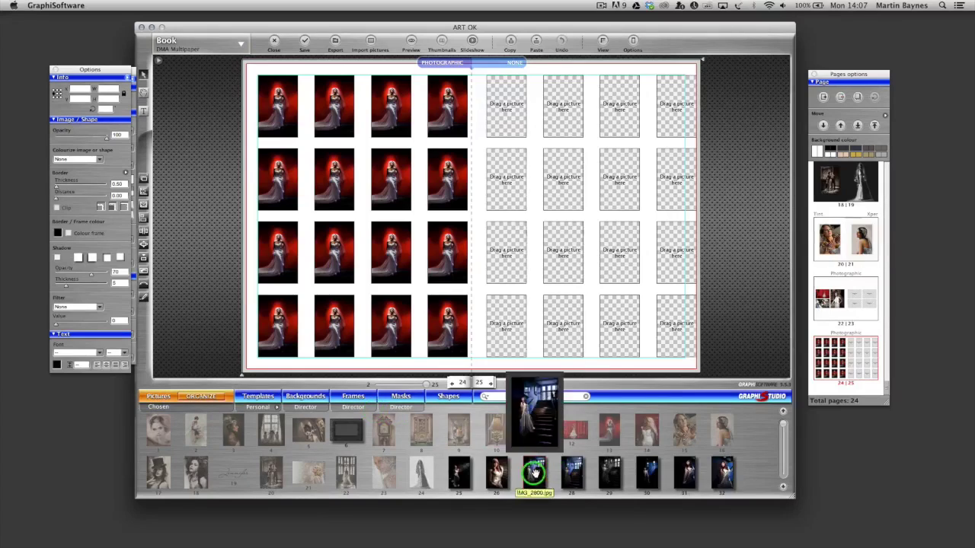
drag(535, 473, 388, 250)
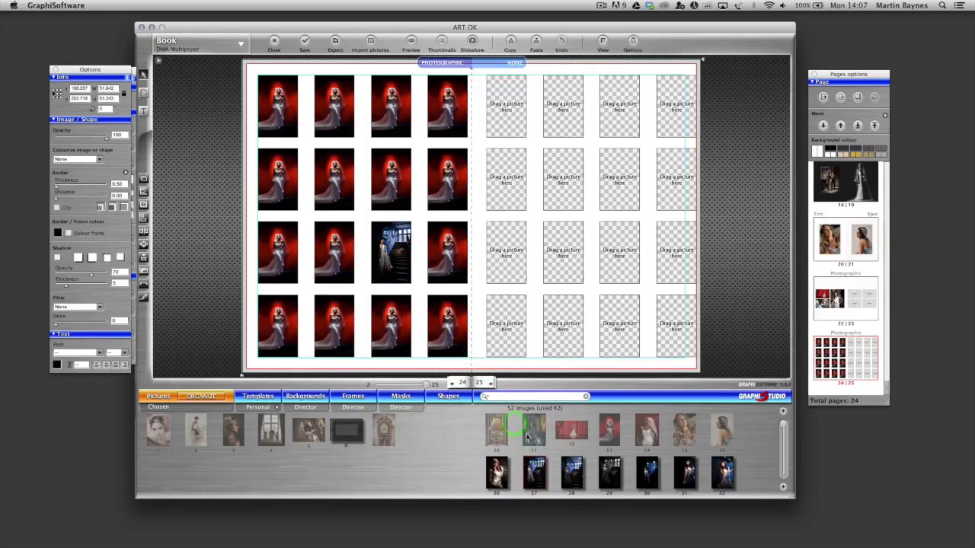
click(391, 252)
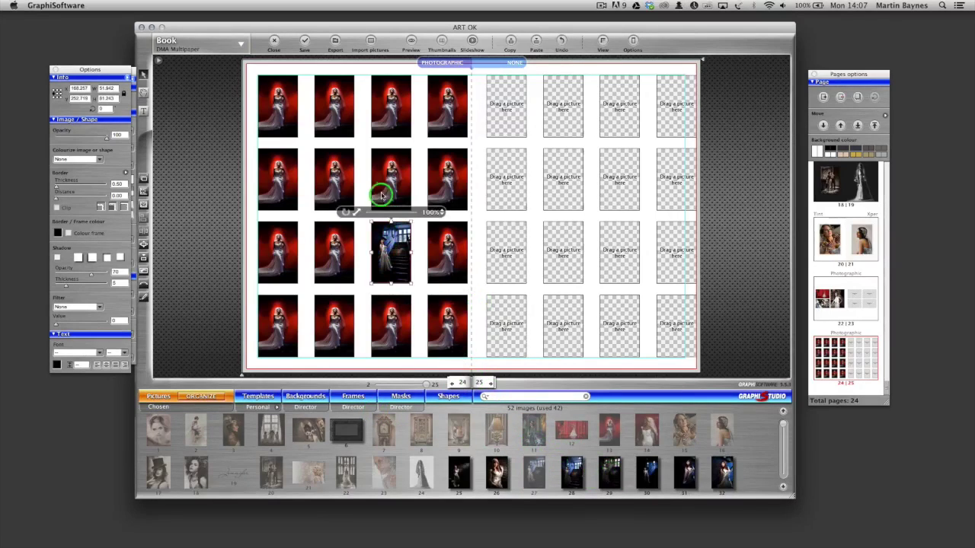
drag(614, 468, 389, 167)
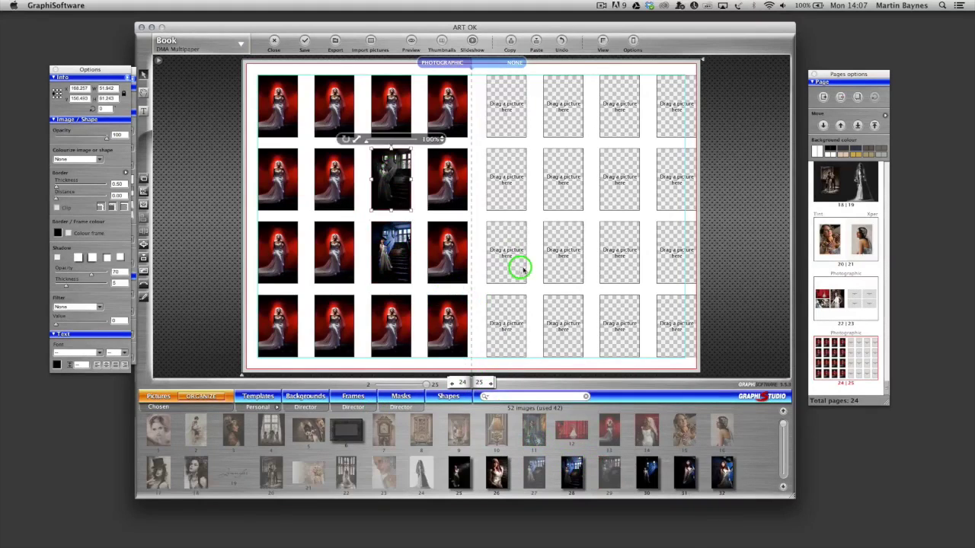